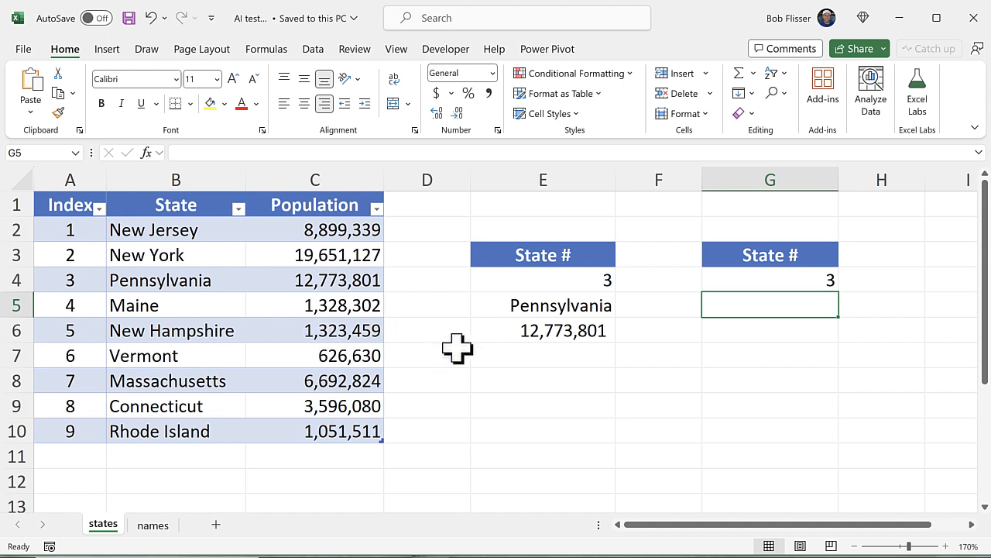
# Step: Examine the state number in E4 and the lookup formula in E5, and select empty cell G5
pyautogui.click(569, 284)
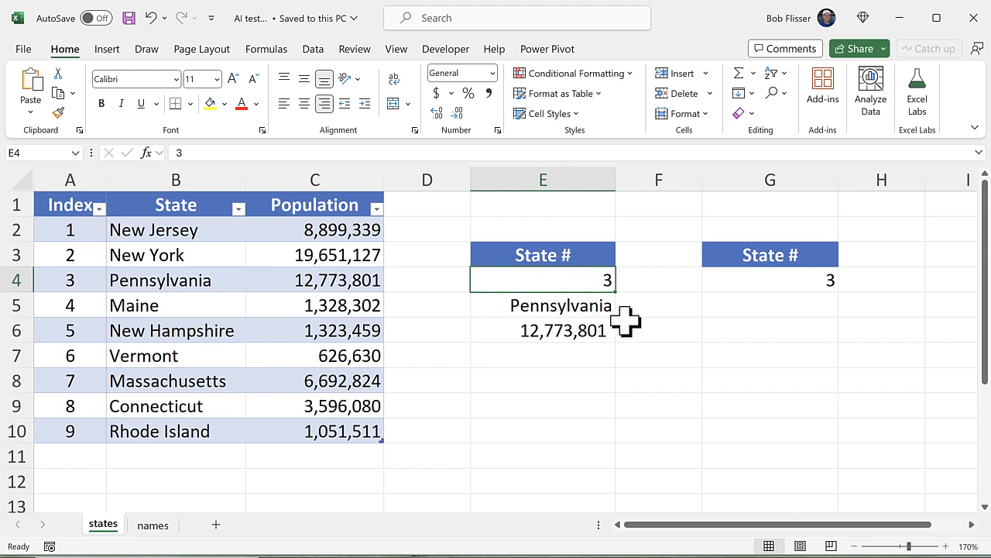
pyautogui.click(564, 306)
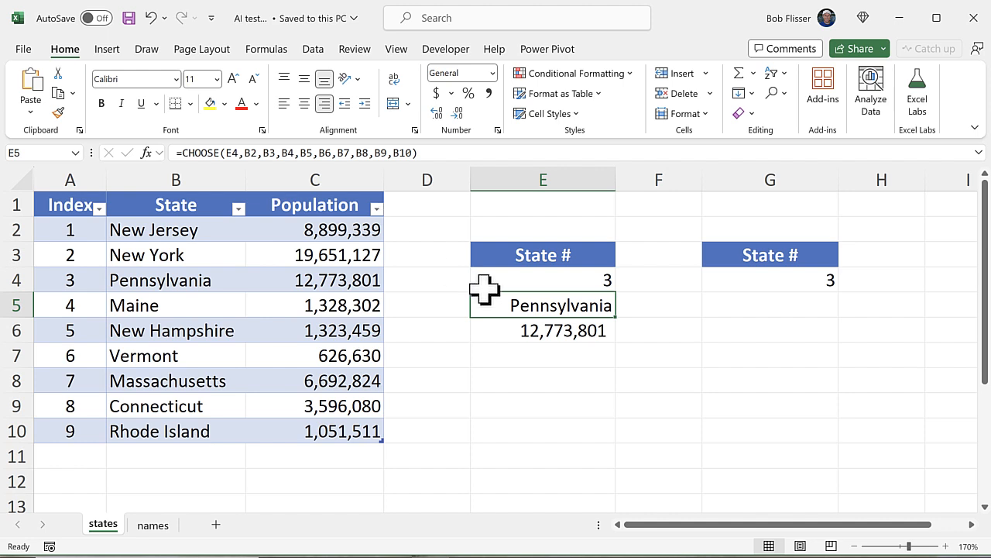
pyautogui.click(790, 307)
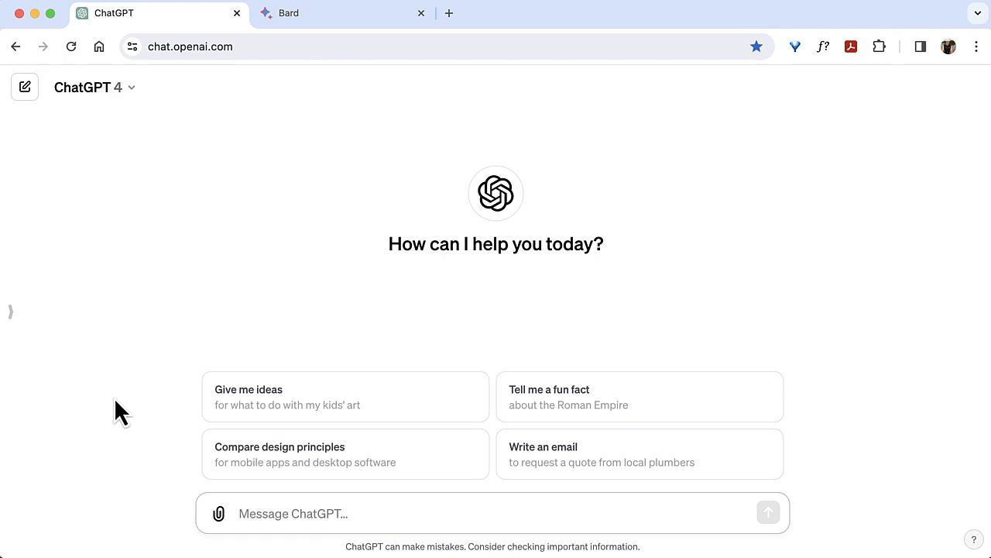
# Step: Ask ChatGPT for formulas returning the state name in G4 and population in G5 from table StateInfo, using the index number in G3
pyautogui.write('I have an Excel table that has 3 columns and the first row is column headers. The name of the table is StateInfo. The data starts in row 2 in cell A2. The first column of the table is an index number. The first index is 1, second is 2, and so on. The second column contains a list of state names. The third column contains the population of each state. Using 3 other cells, I want to query this table. In G3 I will enter the index number of a row from the StateInfo table. In G4, I want a formula to output the state name and in G5 I want a formula to output the population. Give me these two formulas.')
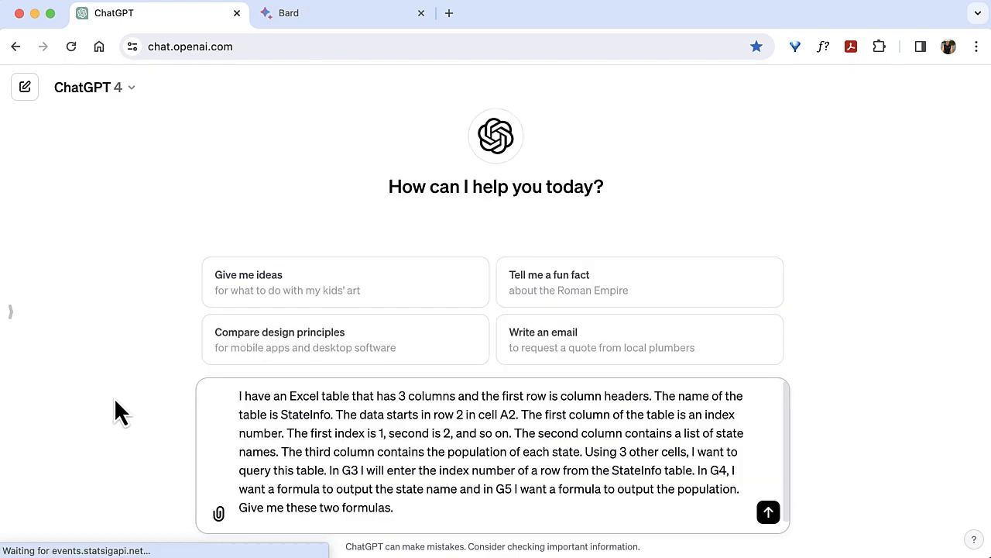
pyautogui.press('Return')
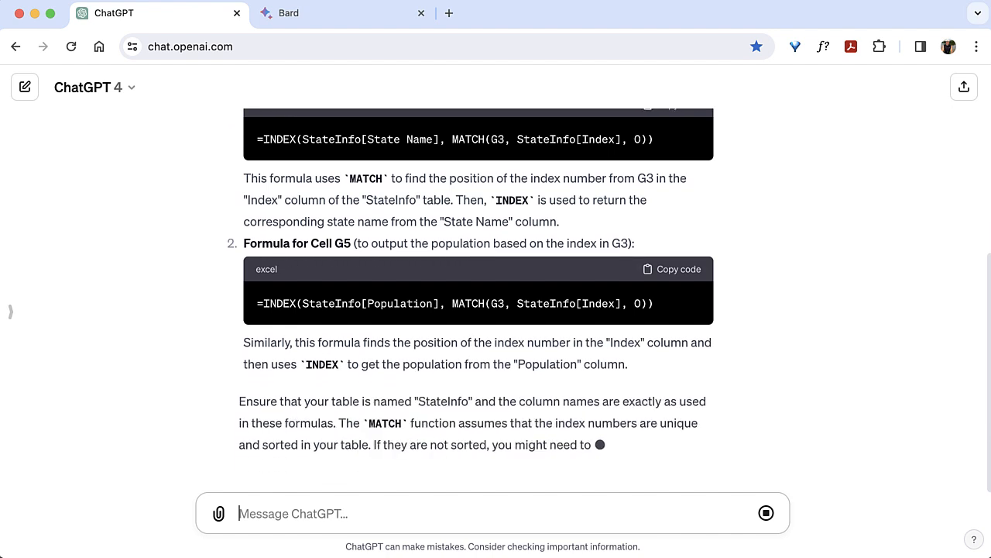
pyautogui.scroll(5, 833, 225)
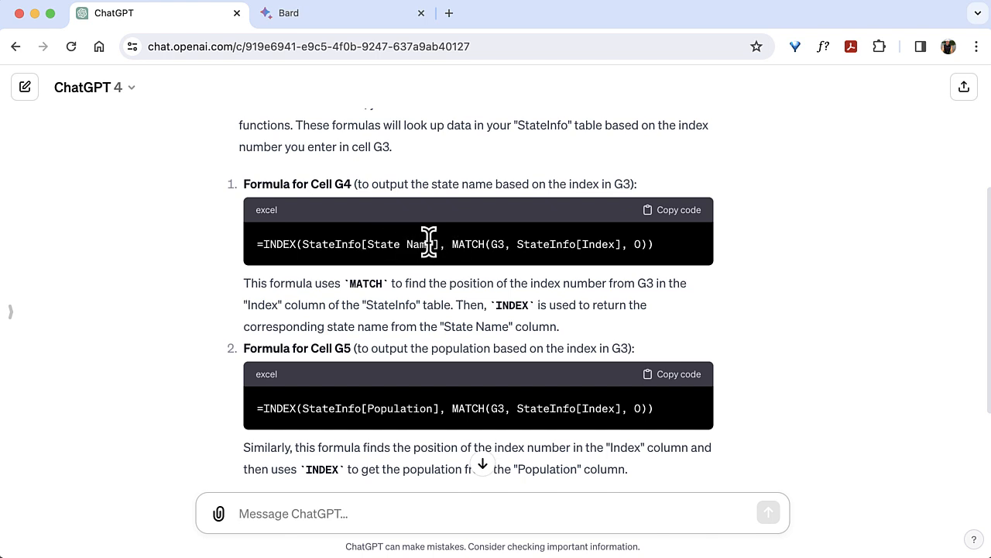
# Step: Copy ChatGPT's state-name formula into Excel cell G5, correcting the column name so it reads =INDEX(StateInfo[State], MATCH(G3, StateInfo[Index], 0))
pyautogui.click(689, 222)
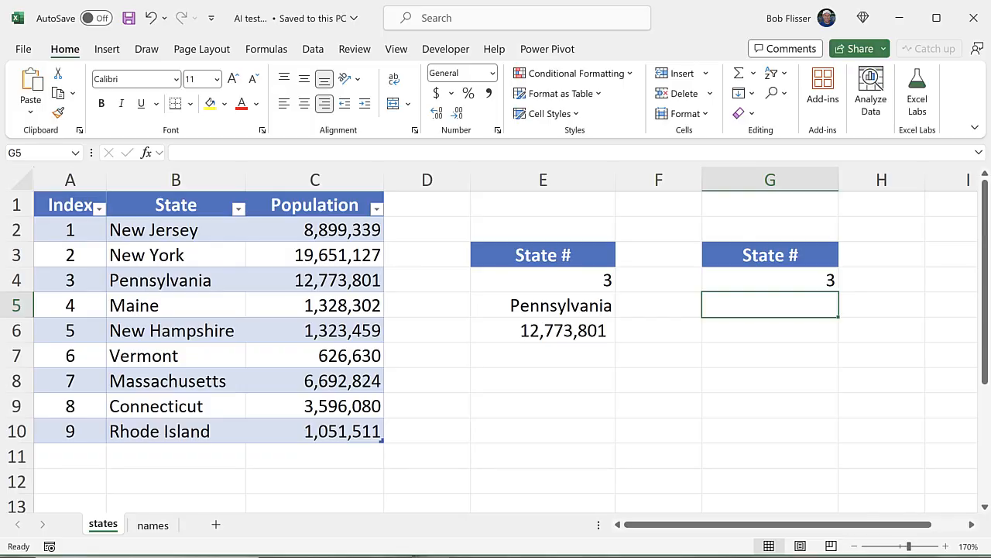
pyautogui.doubleClick(786, 303)
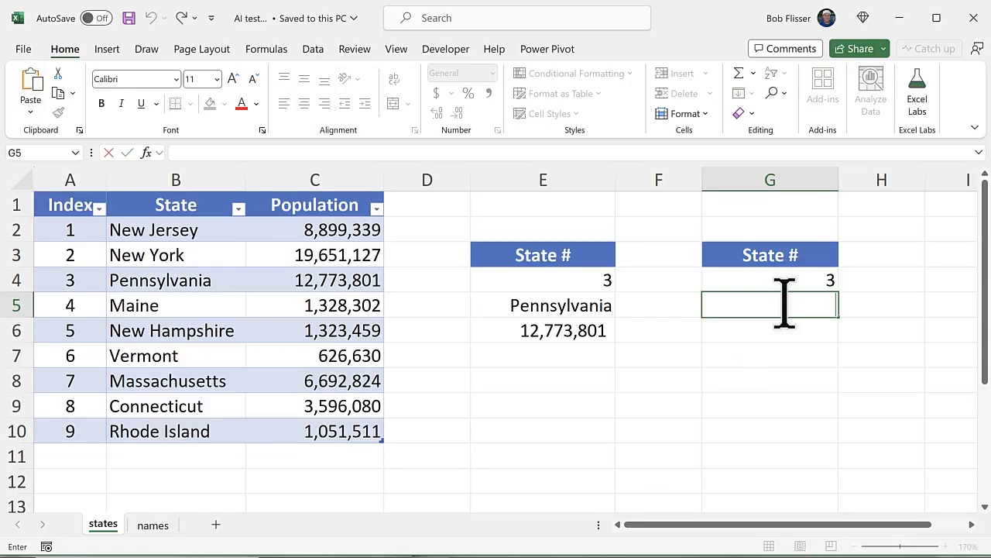
pyautogui.hotkey('ctrl', 'v')
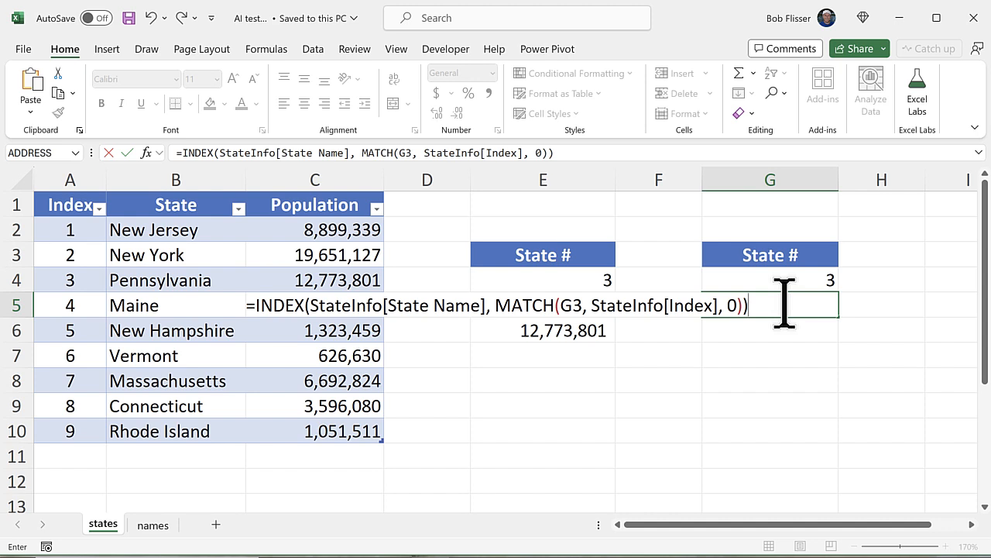
pyautogui.click(480, 306)
pyautogui.press('BackSpace')
pyautogui.press('BackSpace')
pyautogui.press('BackSpace')
pyautogui.press('BackSpace')
pyautogui.press('BackSpace')
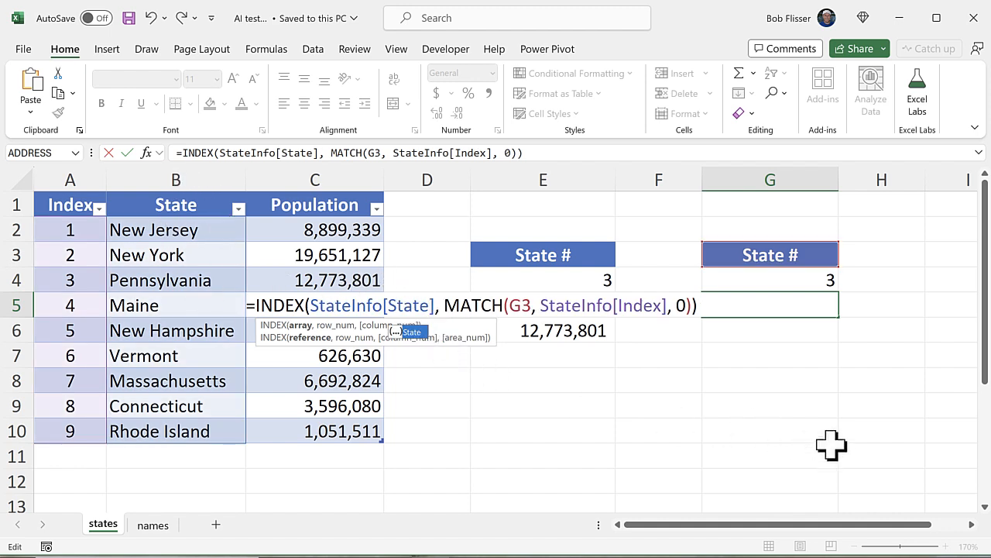
pyautogui.press('Return')
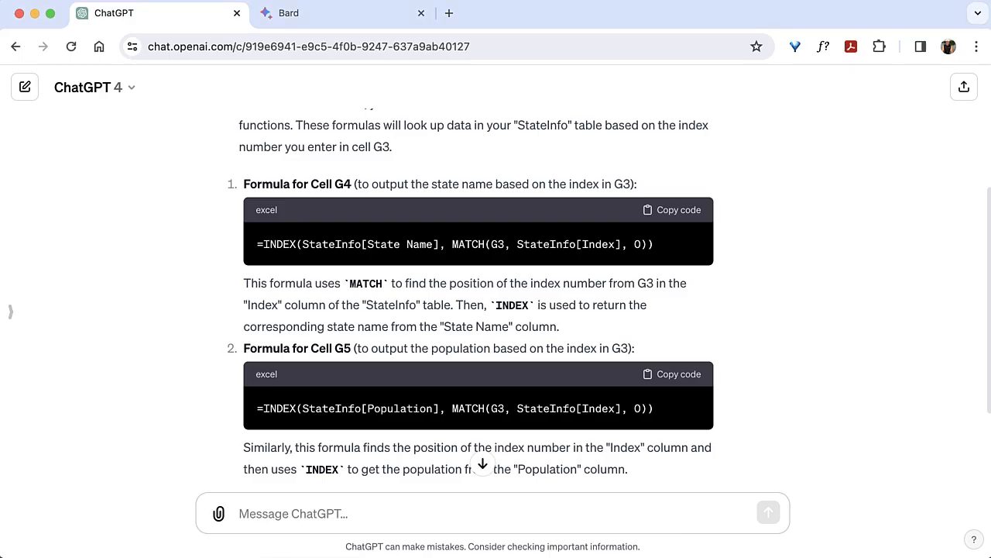
# Step: Copy ChatGPT's population formula =INDEX(StateInfo[Population], MATCH(G3, StateInfo[Index], 0)) into Excel cell G6
pyautogui.click(683, 374)
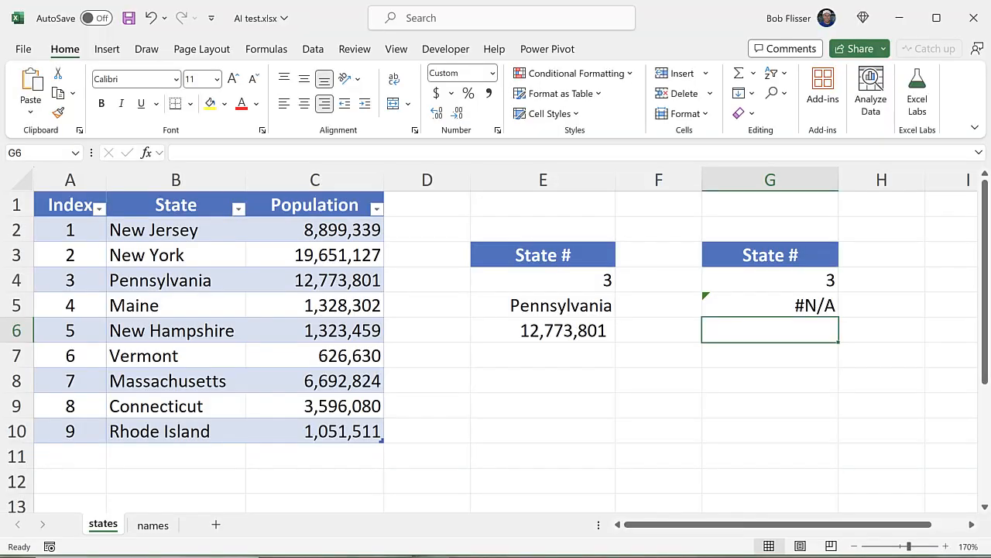
pyautogui.doubleClick(790, 331)
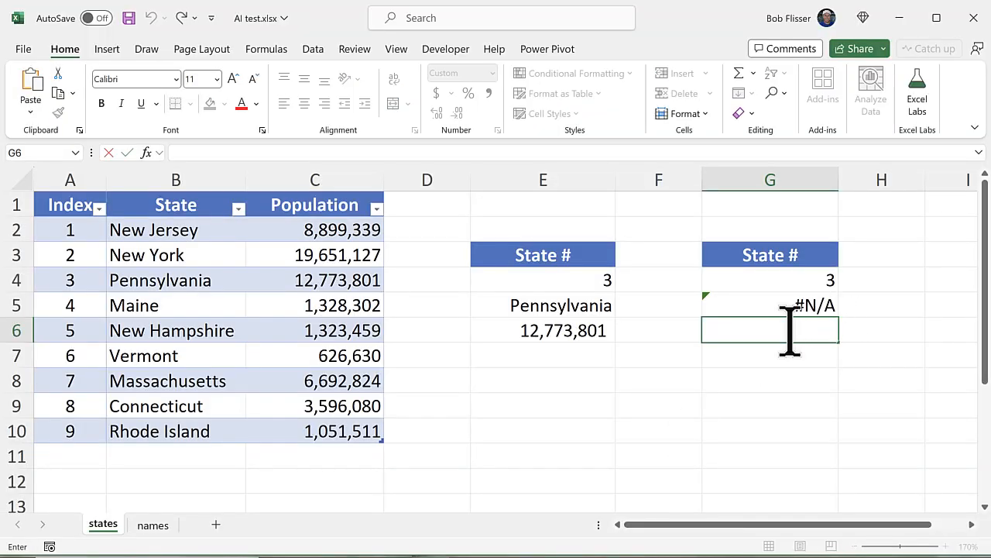
pyautogui.hotkey('ctrl', 'v')
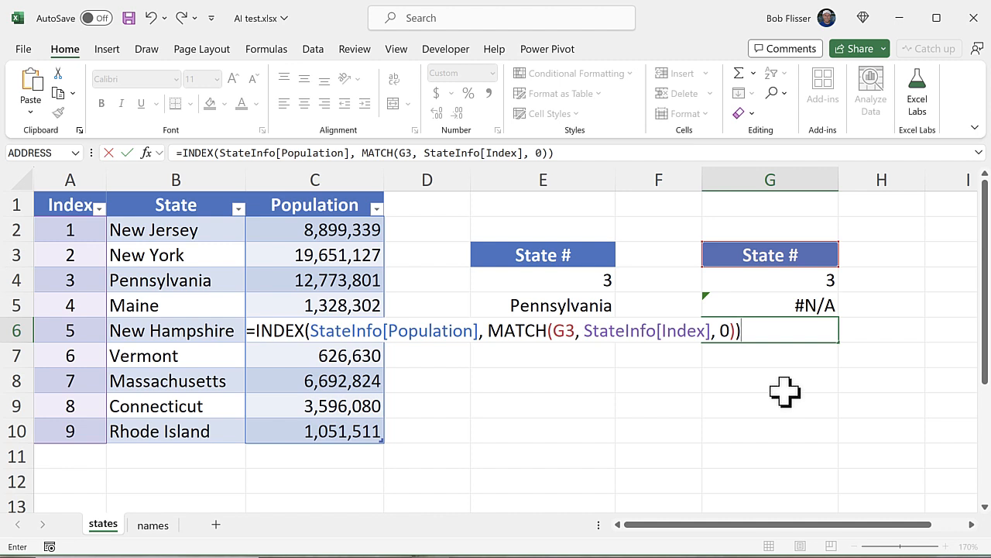
pyautogui.press('Return')
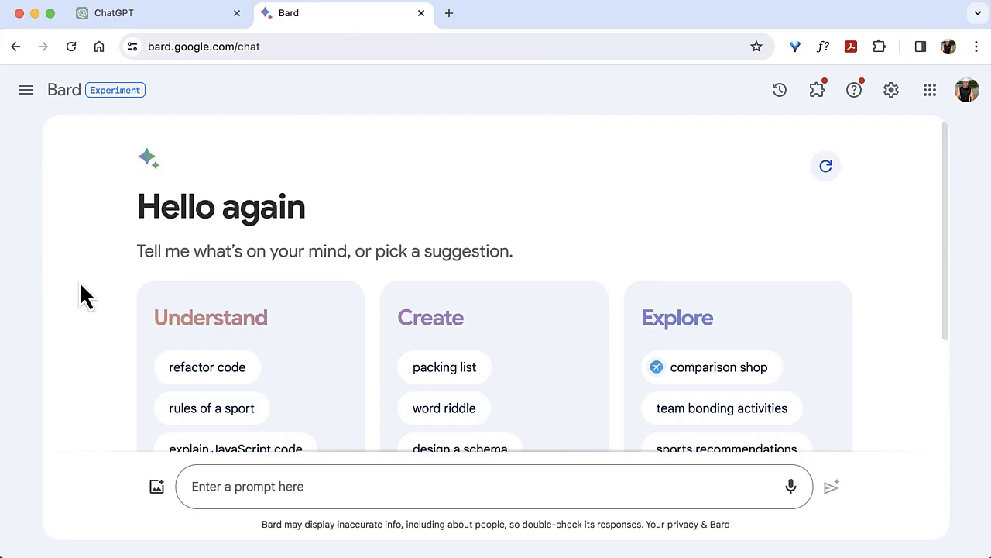
# Step: Submit the same StateInfo formula request to Bard and bring its two suggested formulas into view
pyautogui.click(235, 486)
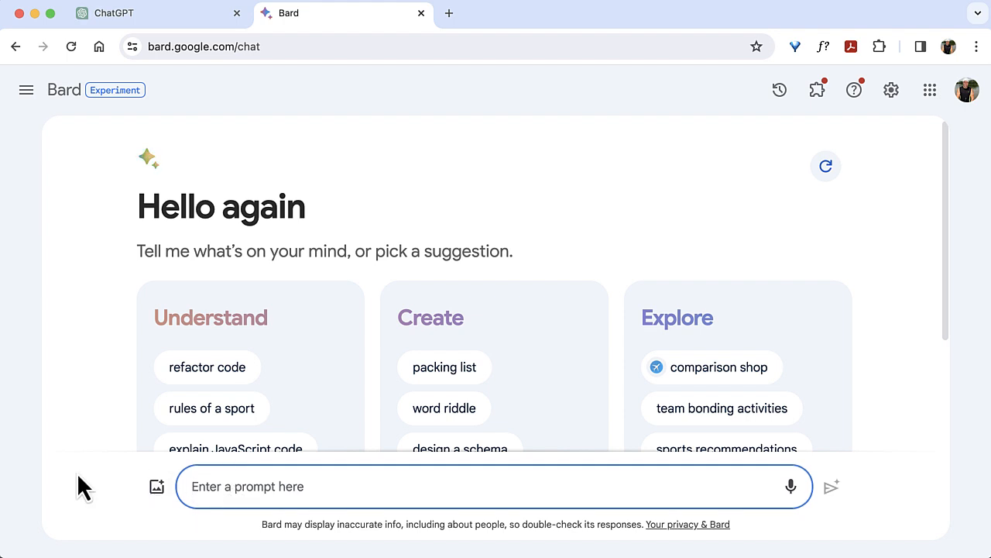
pyautogui.press('super+v')
pyautogui.press('Return')
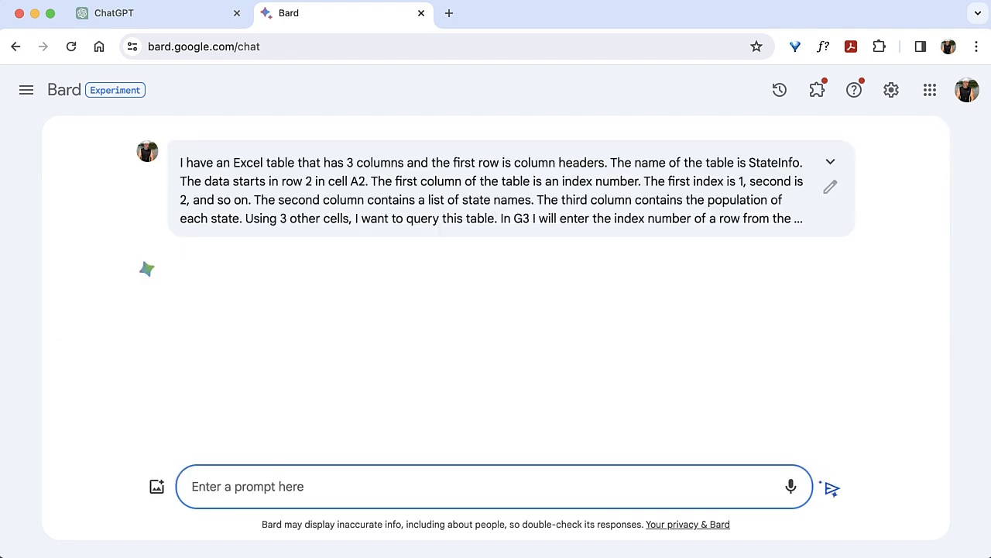
pyautogui.scroll(-2, 898, 434)
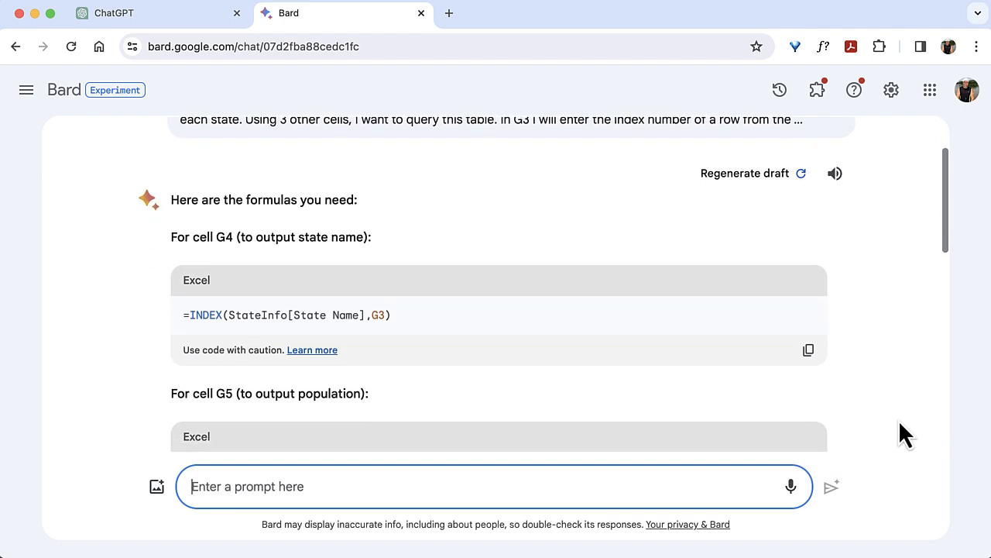
pyautogui.scroll(-2, 899, 422)
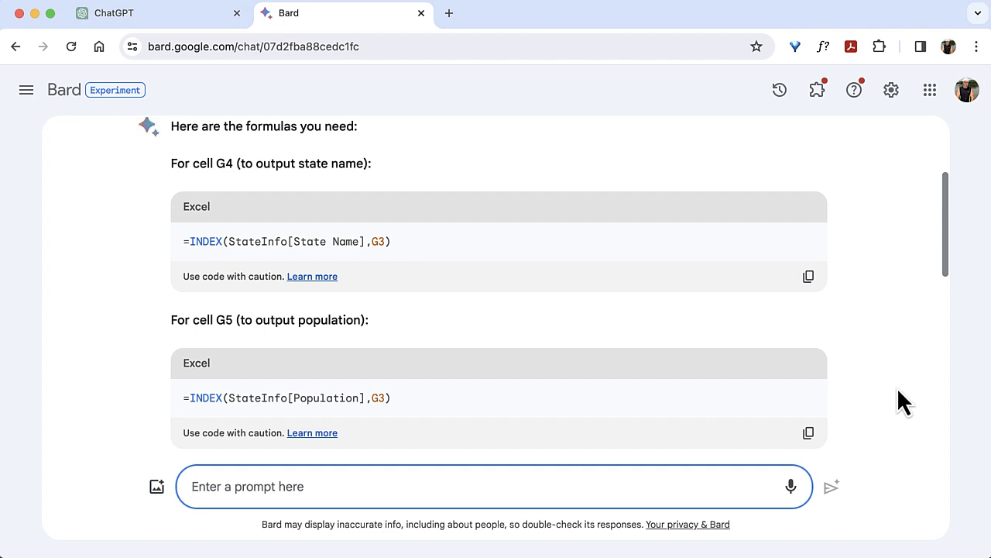
# Step: Copy Bard's state-name formula into Excel cell H5, correcting the column name so it reads =INDEX(StateInfo[State],G3)
pyautogui.click(809, 276)
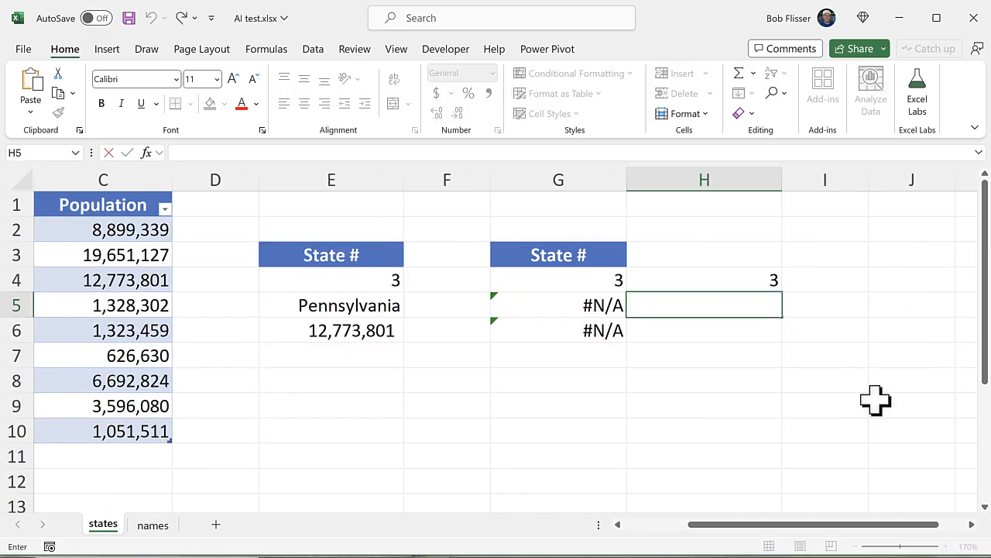
pyautogui.hotkey('ctrl', 'v')
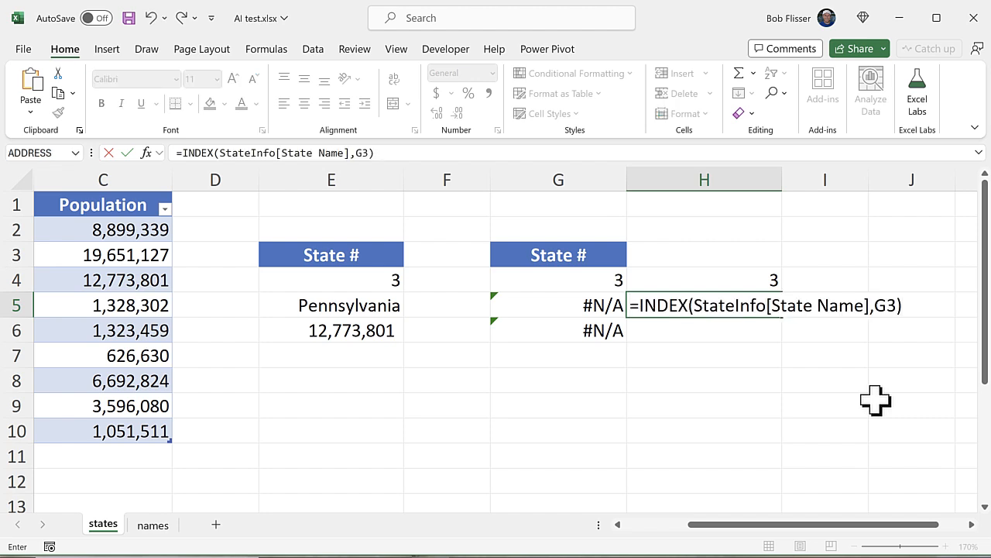
pyautogui.click(865, 304)
pyautogui.press('BackSpace')
pyautogui.press('BackSpace')
pyautogui.press('BackSpace')
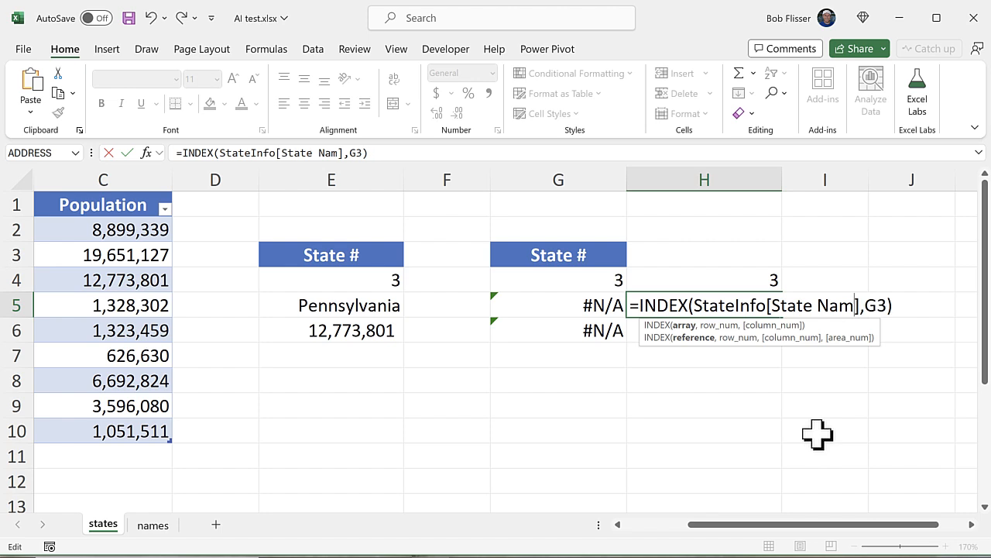
pyautogui.press('BackSpace')
pyautogui.press('BackSpace')
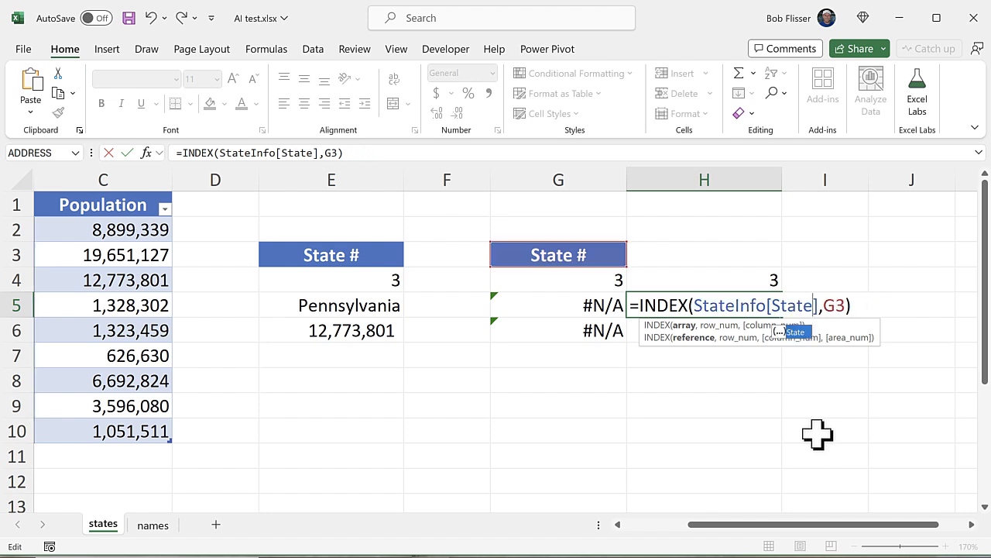
pyautogui.press('Return')
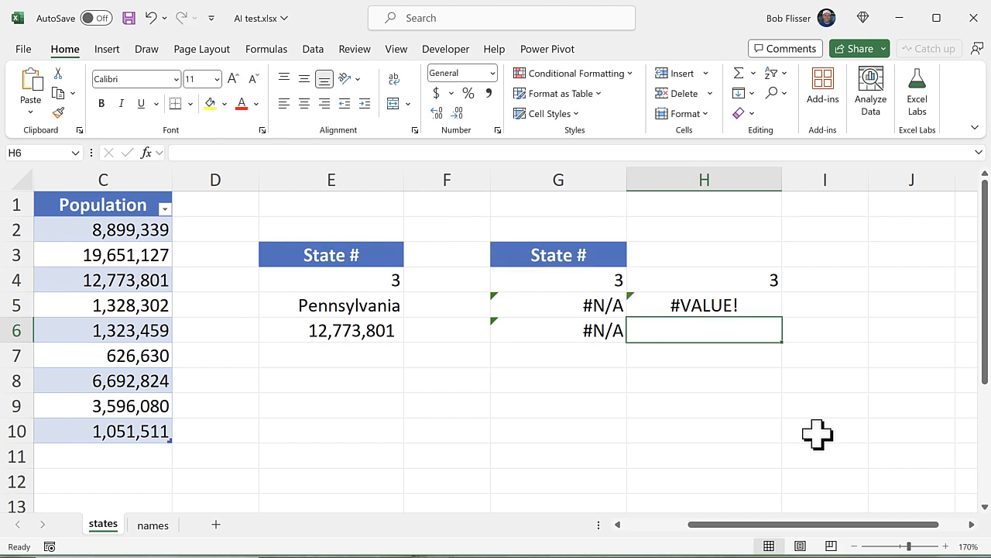
# Step: Edit the formula in H5 so its array argument refers to the whole StateInfo table instead of one column
pyautogui.doubleClick(743, 305)
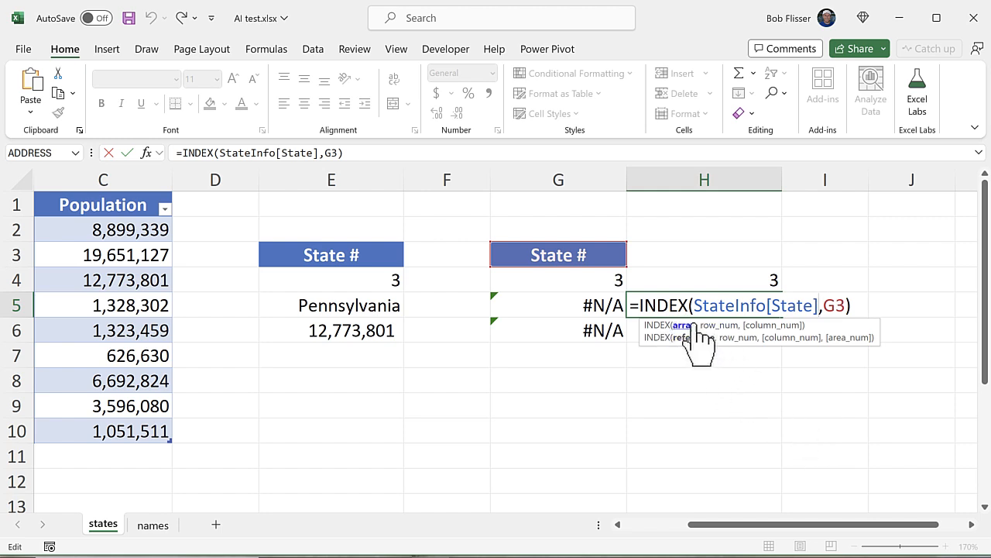
pyautogui.press('BackSpace')
pyautogui.press('BackSpace')
pyautogui.press('BackSpace')
pyautogui.press('BackSpace')
pyautogui.press('BackSpace')
pyautogui.press('BackSpace')
pyautogui.press('BackSpace')
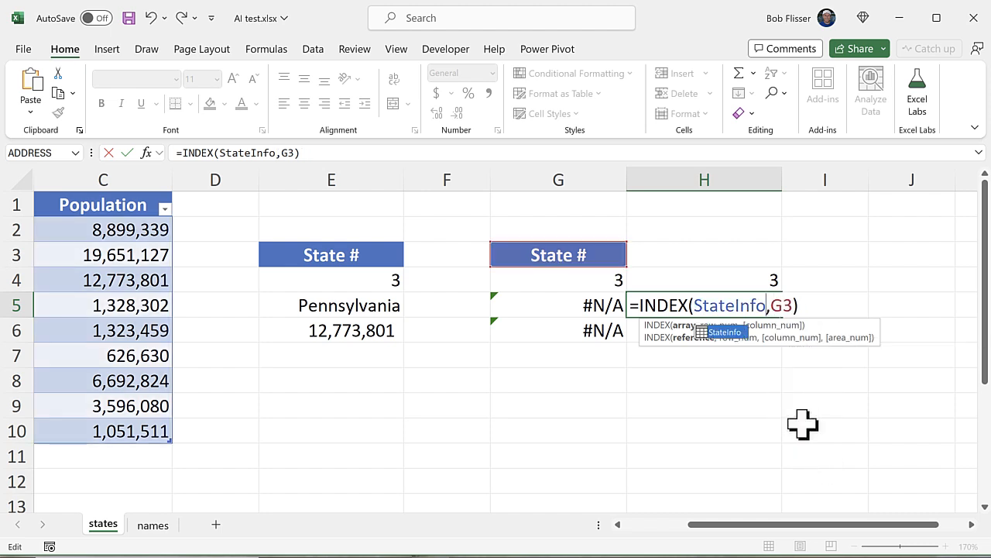
pyautogui.write(',')
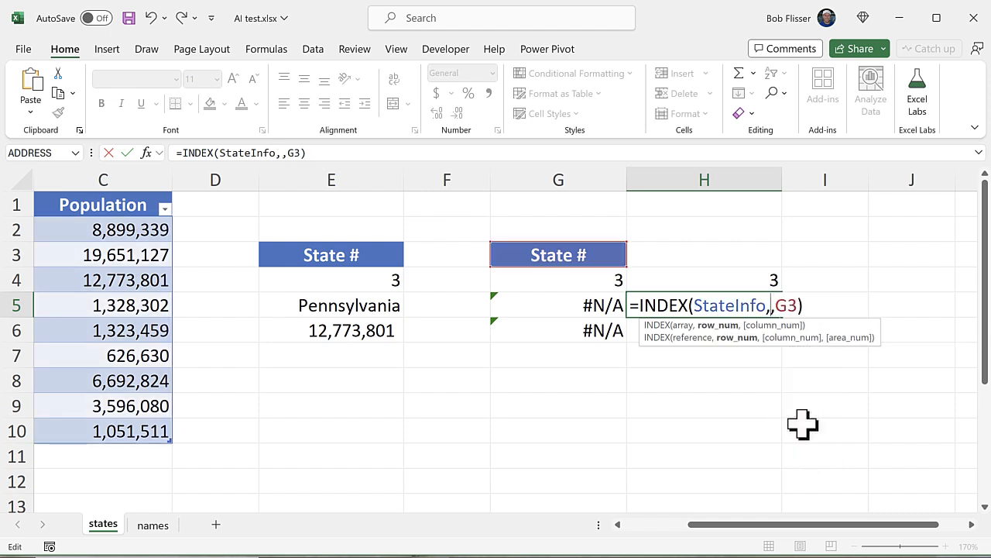
pyautogui.press('BackSpace')
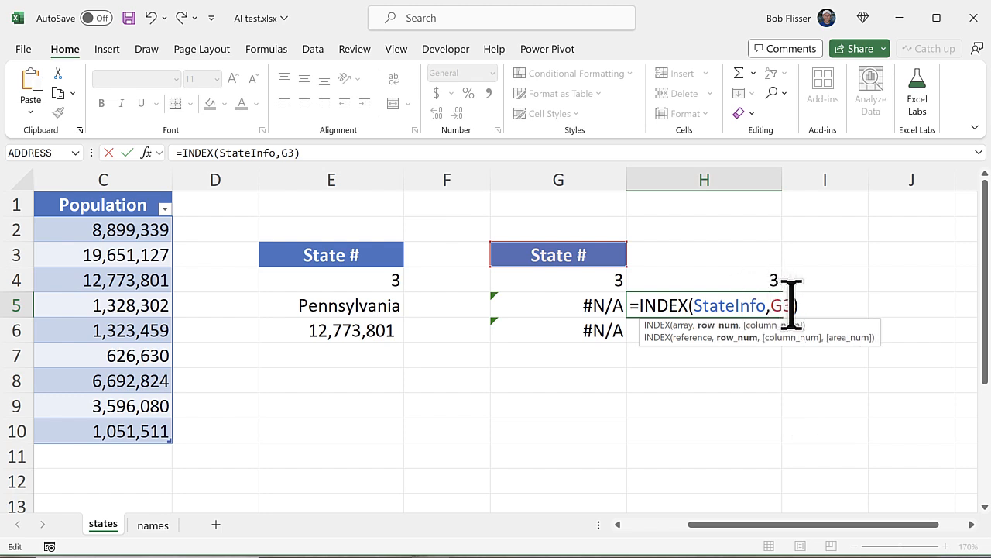
# Step: Set the row argument in H5's formula to H4 and add column number 2, giving =INDEX(StateInfo,H4,2)
pyautogui.press('BackSpace')
pyautogui.press('BackSpace')
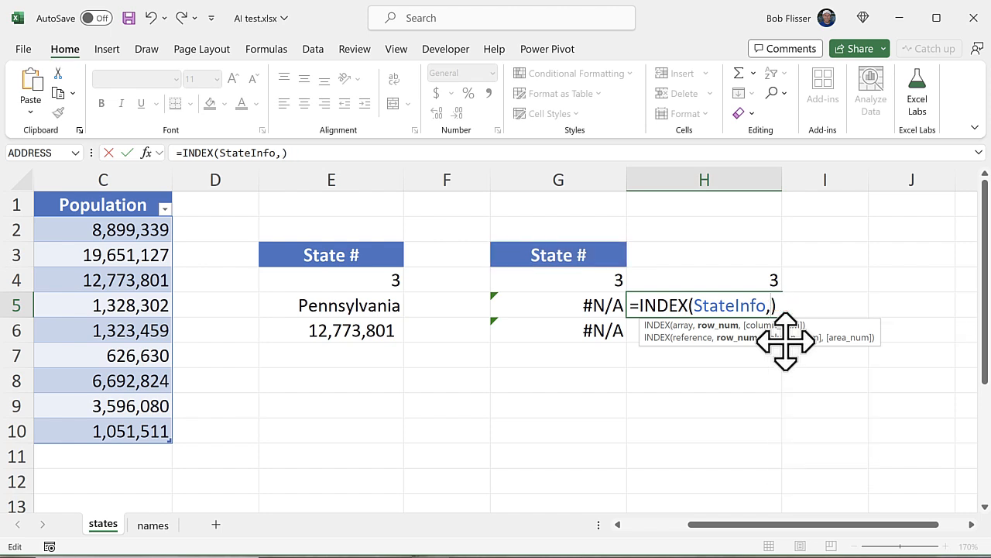
pyautogui.click(736, 280)
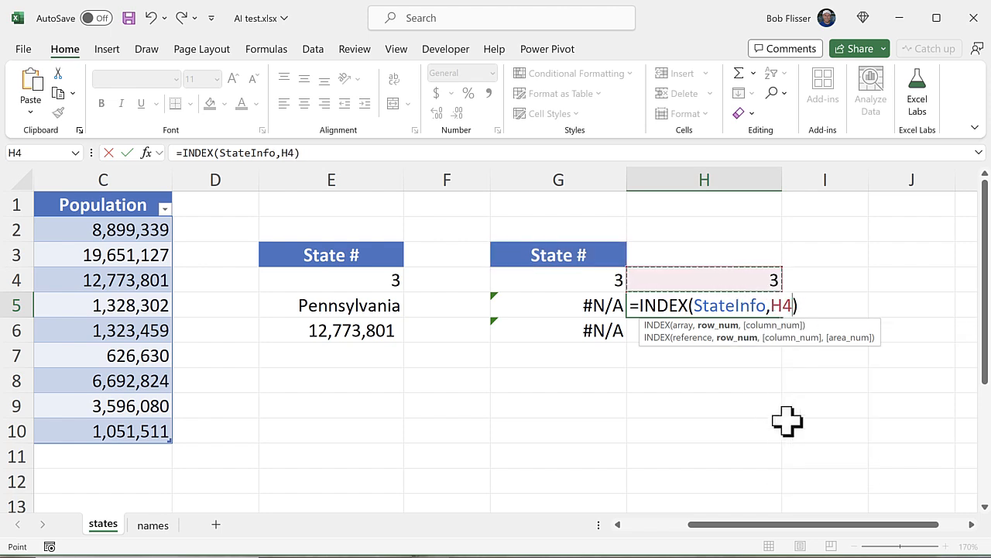
pyautogui.write(',')
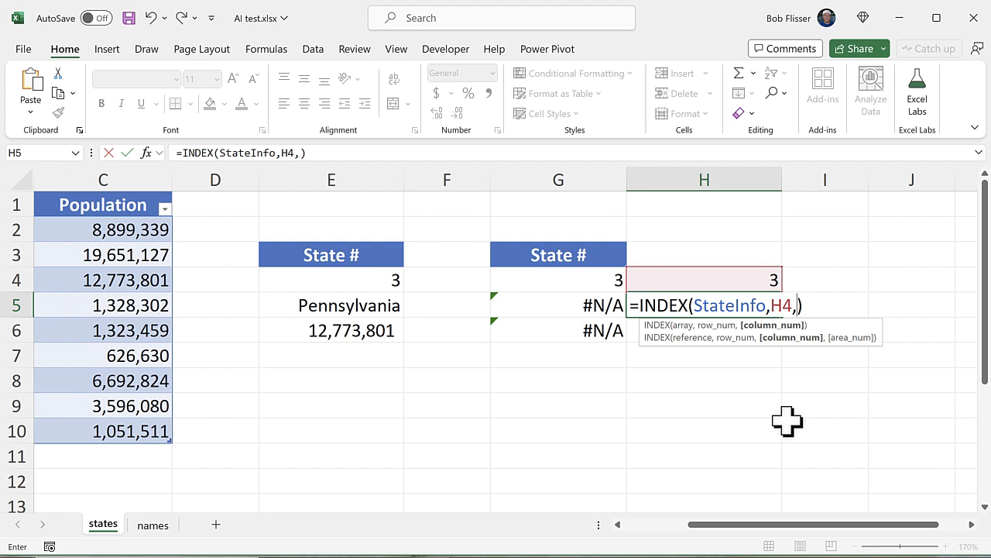
pyautogui.write('2')
pyautogui.press('Return')
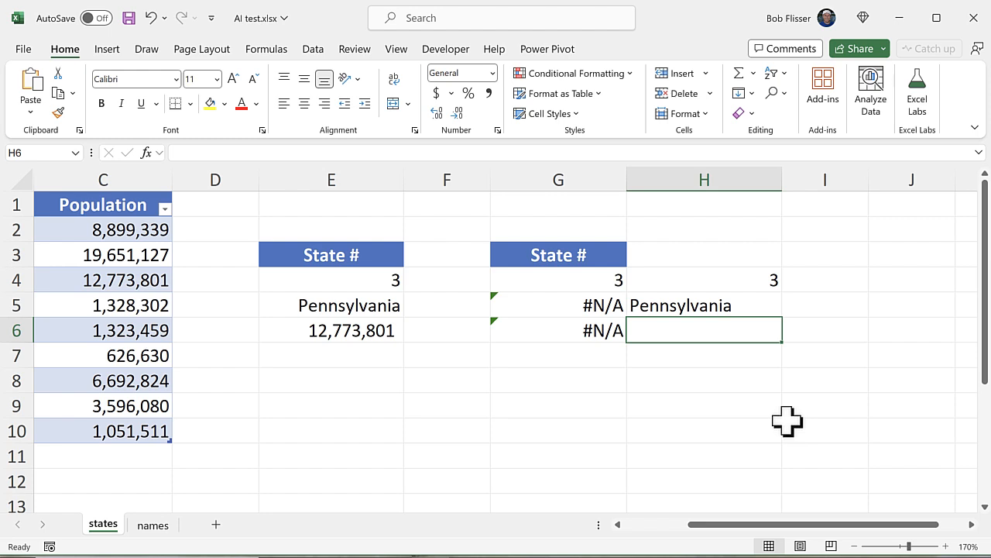
# Step: Open the names worksheet and select cell C4, beside the existing column B results
pyautogui.click(155, 525)
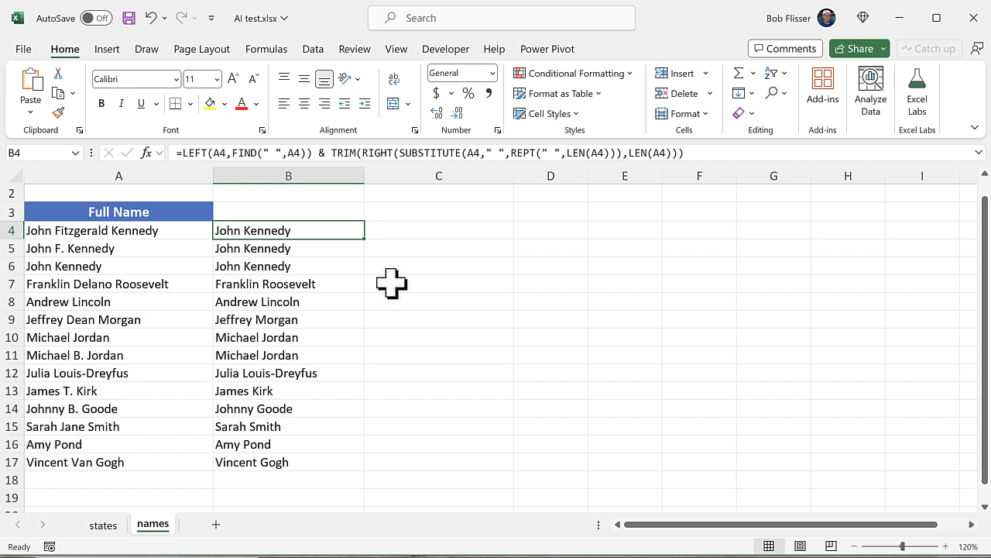
pyautogui.press('Right')
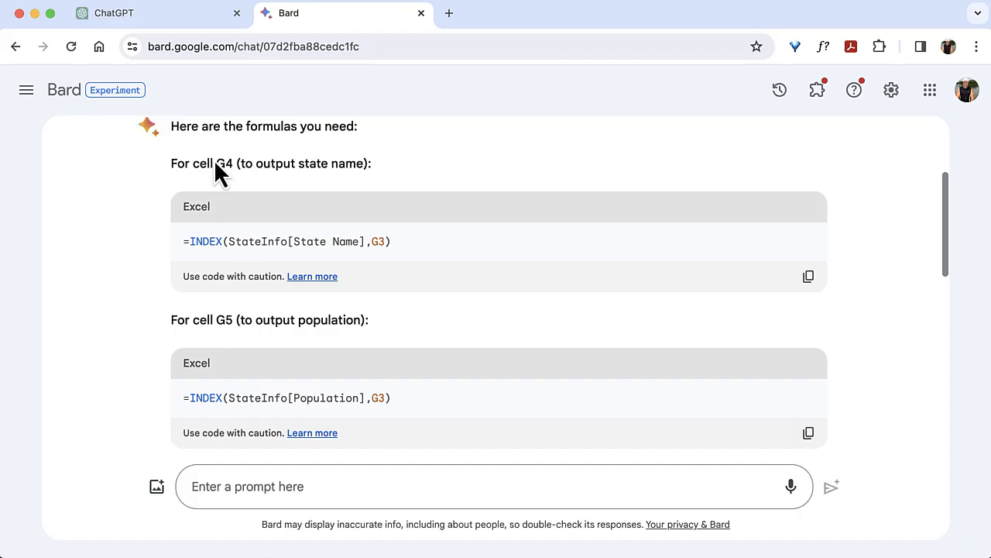
# Step: In a new ChatGPT chat, request a column B formula that strips middle names and initials from the full names in A4 through A16
pyautogui.click(176, 17)
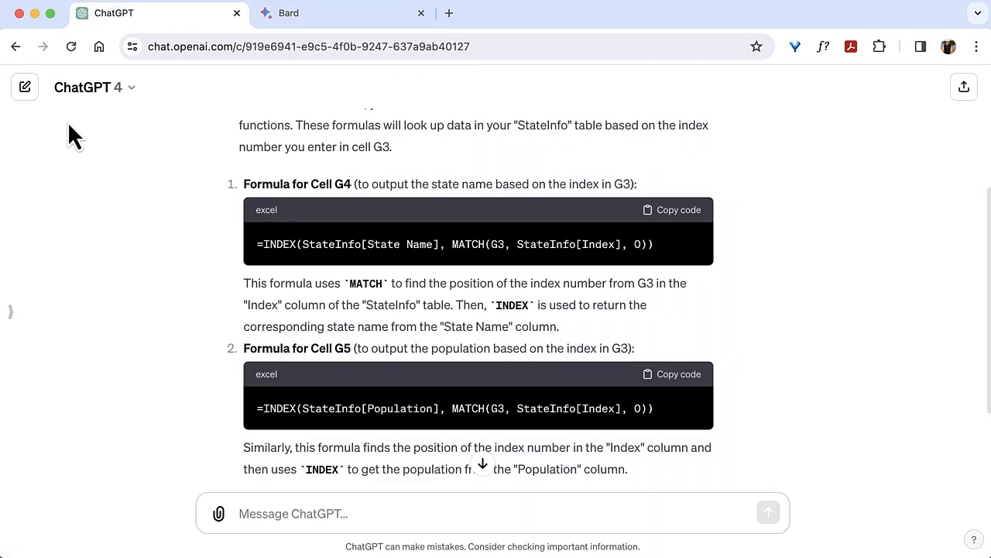
pyautogui.click(26, 93)
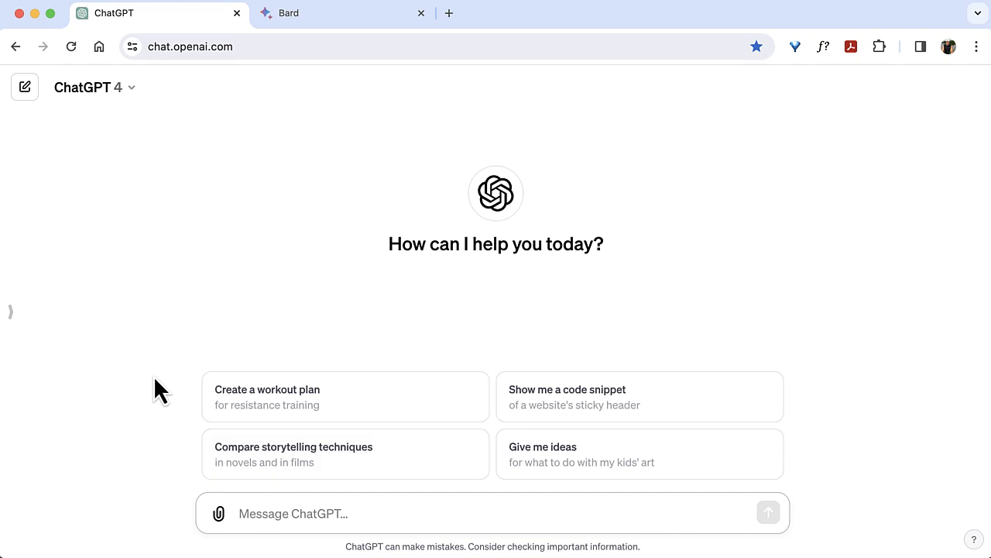
pyautogui.write('I have an Excel sheet with full names down column, from A4 through A16. Some names include a middle name, some include a middle initial, and some names have only a first and last name with no middle name. Give me a formula for column B that will remove all middle names and initials and keep only first and last names.')
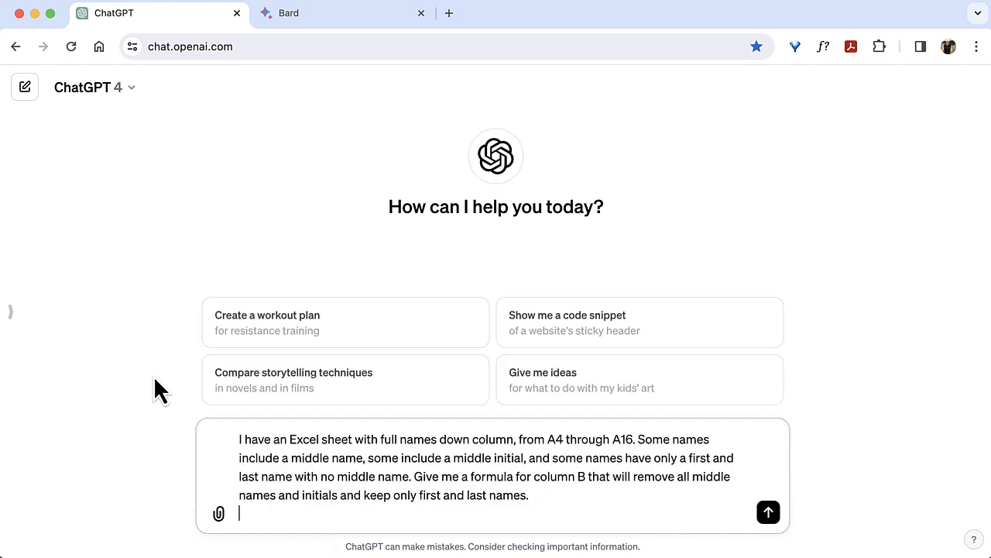
pyautogui.press('Return')
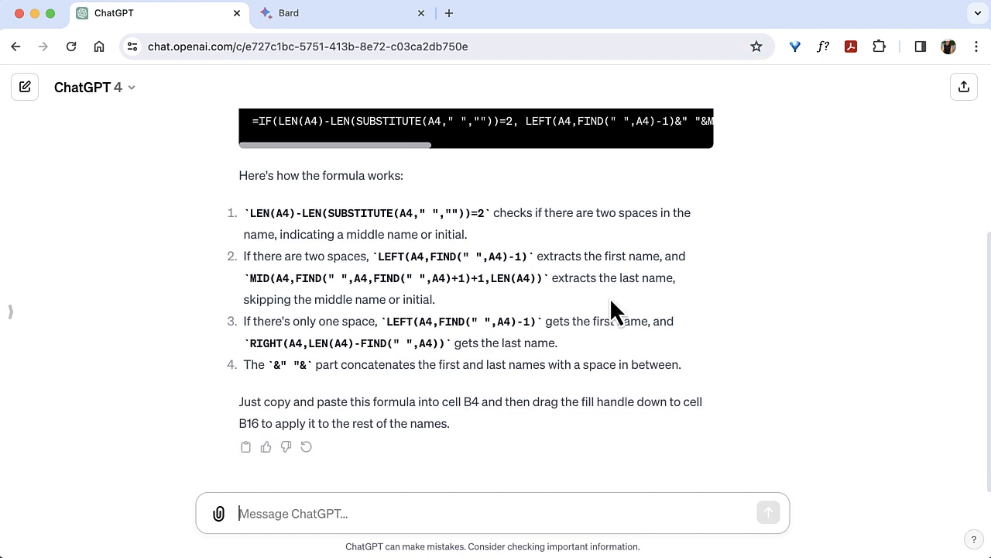
# Step: Copy ChatGPT's suggested IF formula into cell C4 of the Excel names sheet
pyautogui.scroll(2, 813, 255)
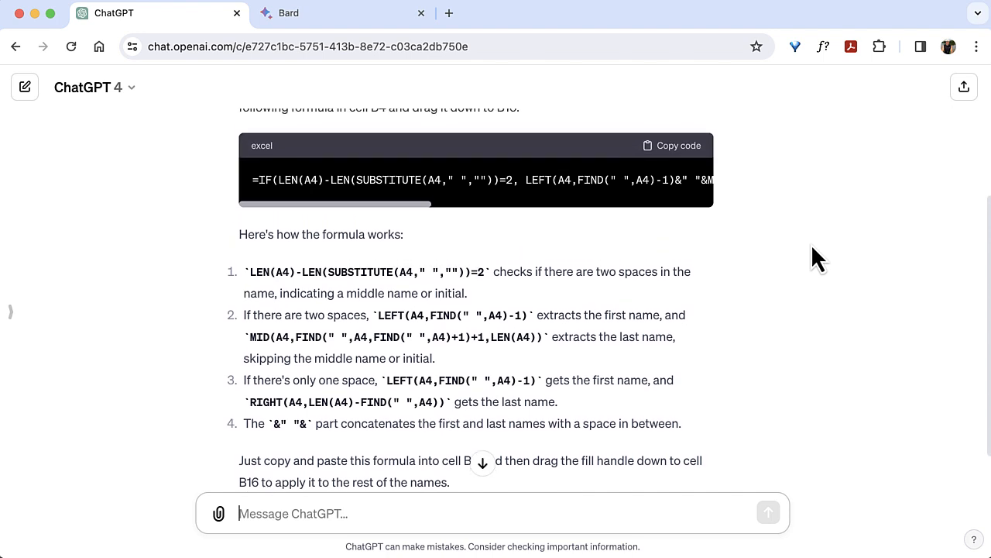
pyautogui.click(678, 147)
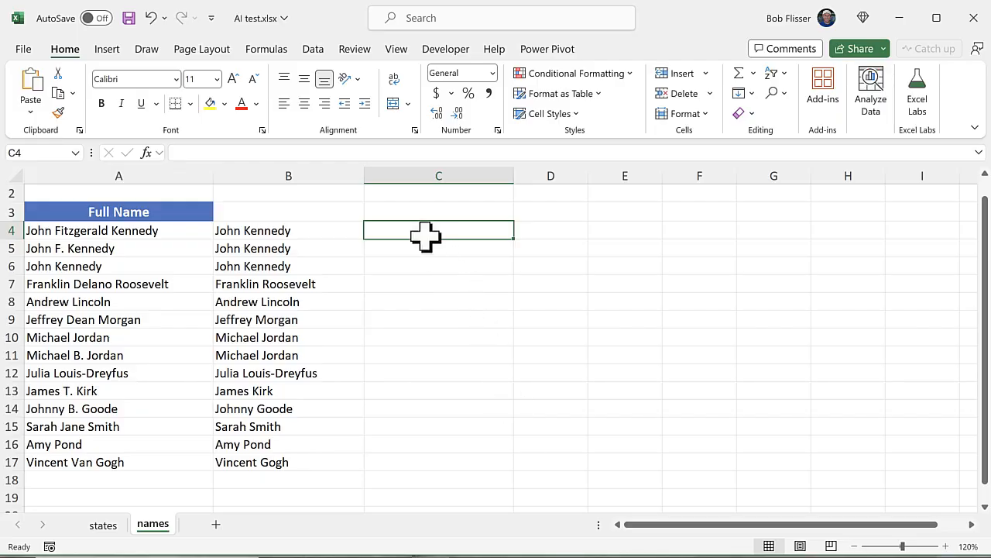
pyautogui.doubleClick(452, 231)
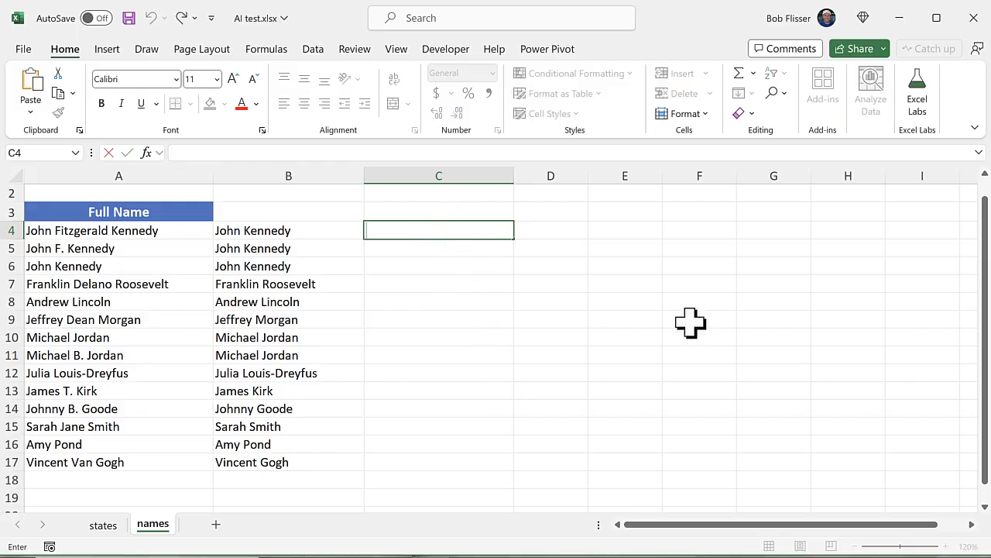
pyautogui.hotkey('ctrl', 'v')
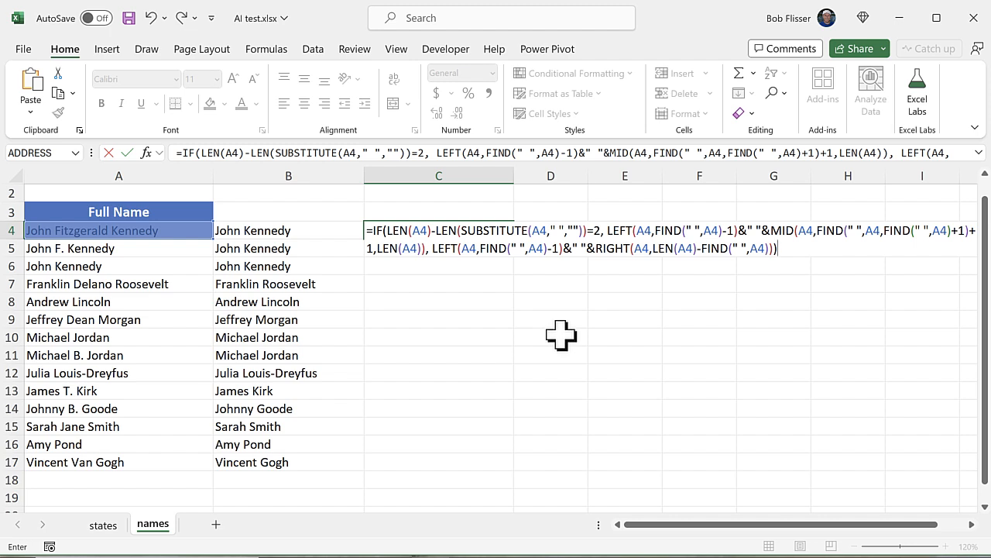
pyautogui.press('Return')
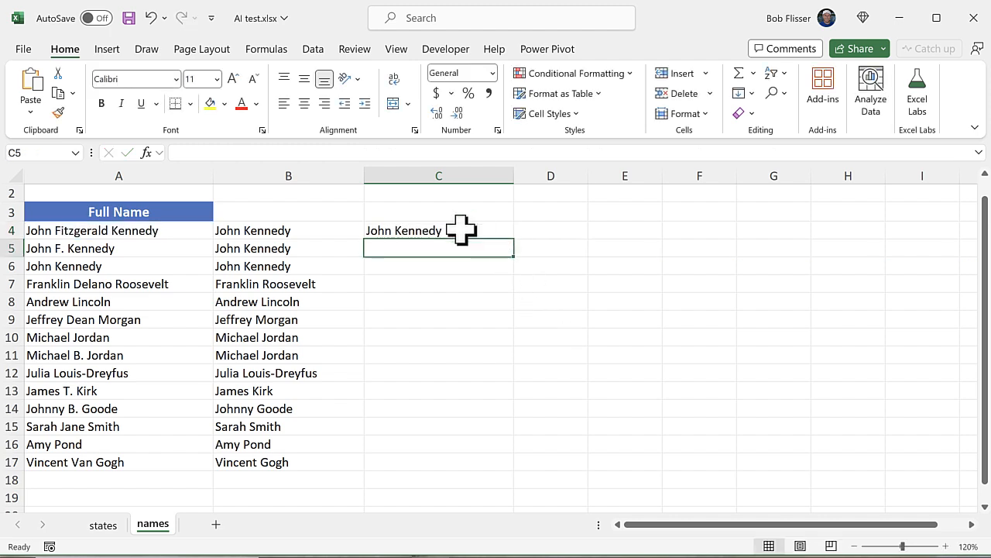
# Step: Fill the C4 formula down through C17 and check the last name in A17 against its result in C17
pyautogui.click(482, 230)
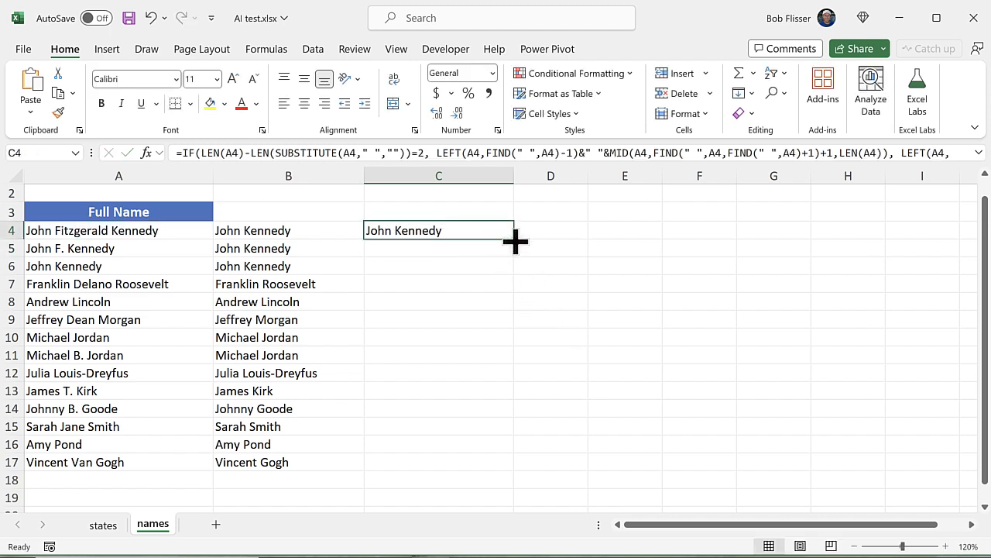
pyautogui.doubleClick(514, 239)
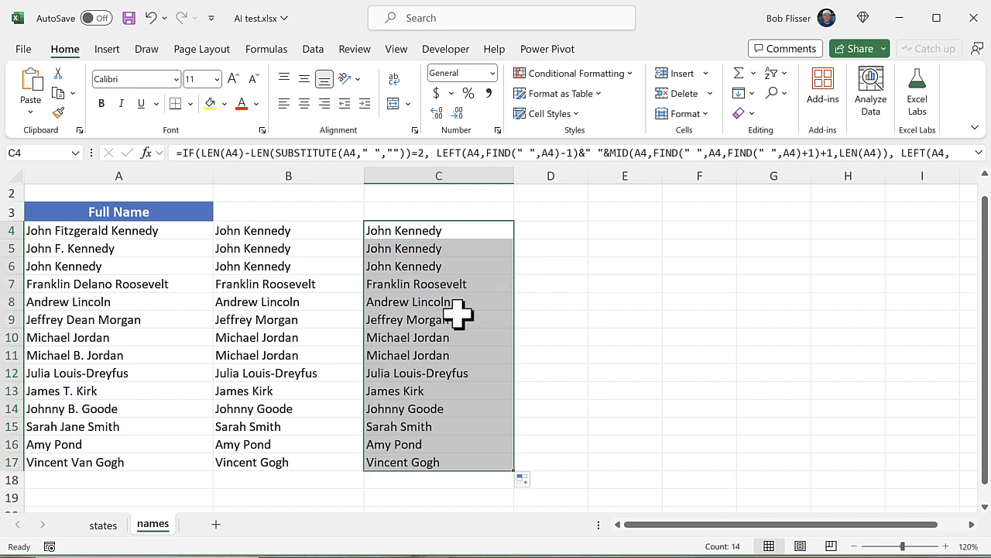
pyautogui.click(139, 462)
pyautogui.click(415, 464)
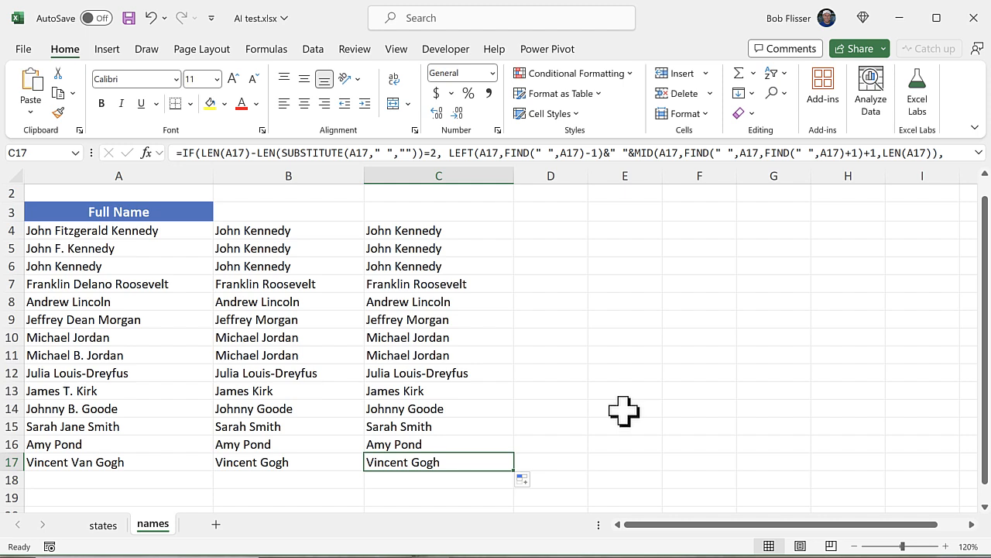
# Step: Widen column D and select cell D4
pyautogui.moveTo(589, 177); pyautogui.dragTo(684, 176)
pyautogui.click(575, 230)
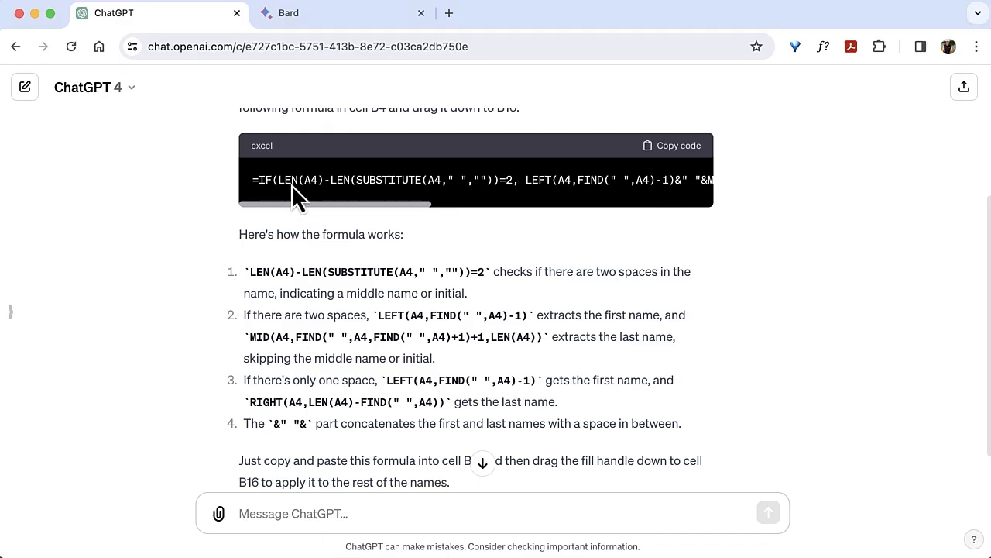
# Step: Submit the same first-and-last-name formula request to Bard and bring its suggested formula into view
pyautogui.click(341, 18)
pyautogui.click(237, 488)
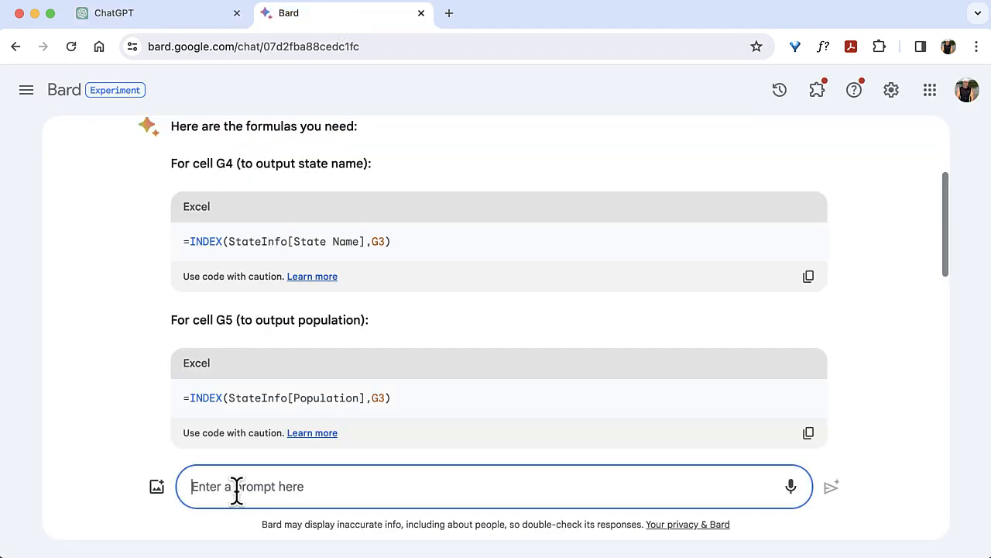
pyautogui.press('super+v')
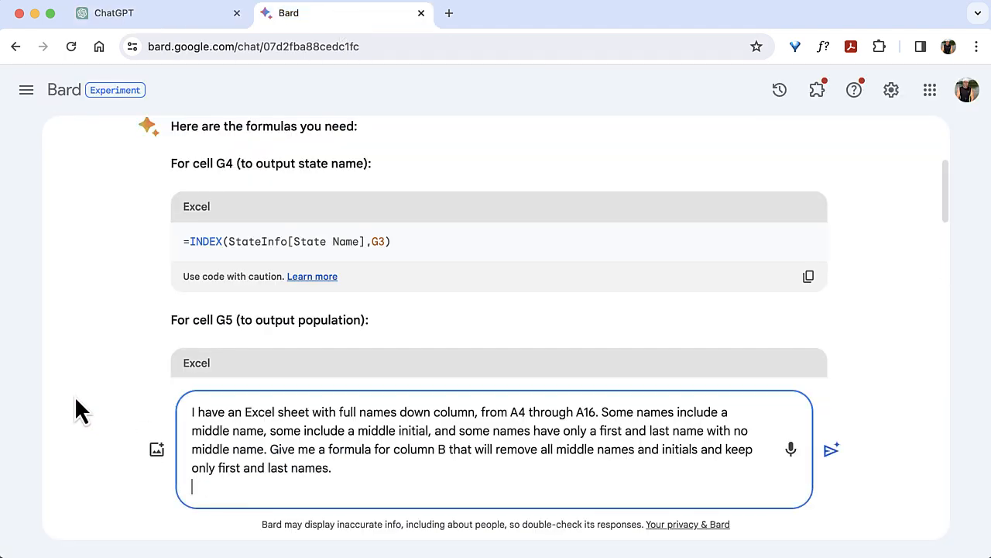
pyautogui.press('Return')
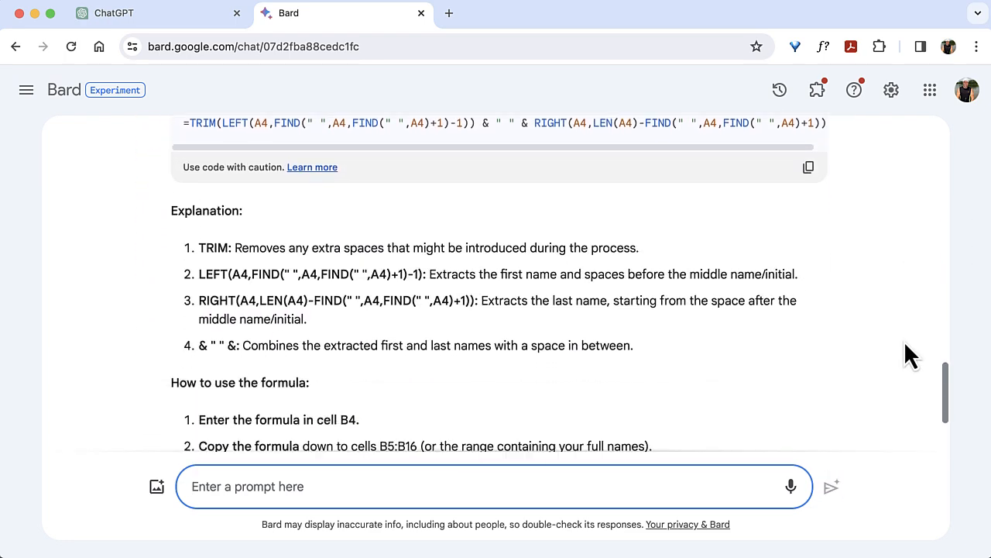
pyautogui.scroll(5, 905, 343)
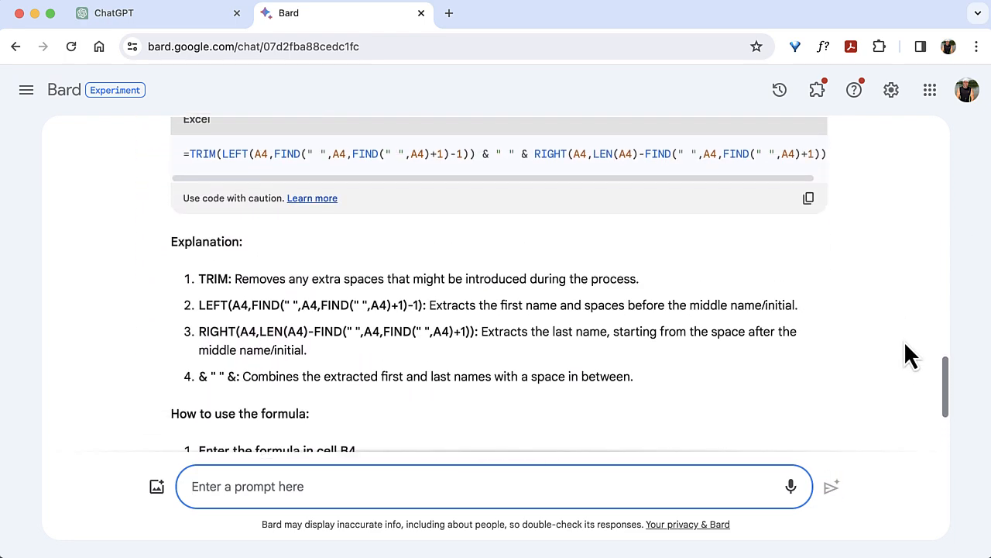
pyautogui.scroll(1, 904, 343)
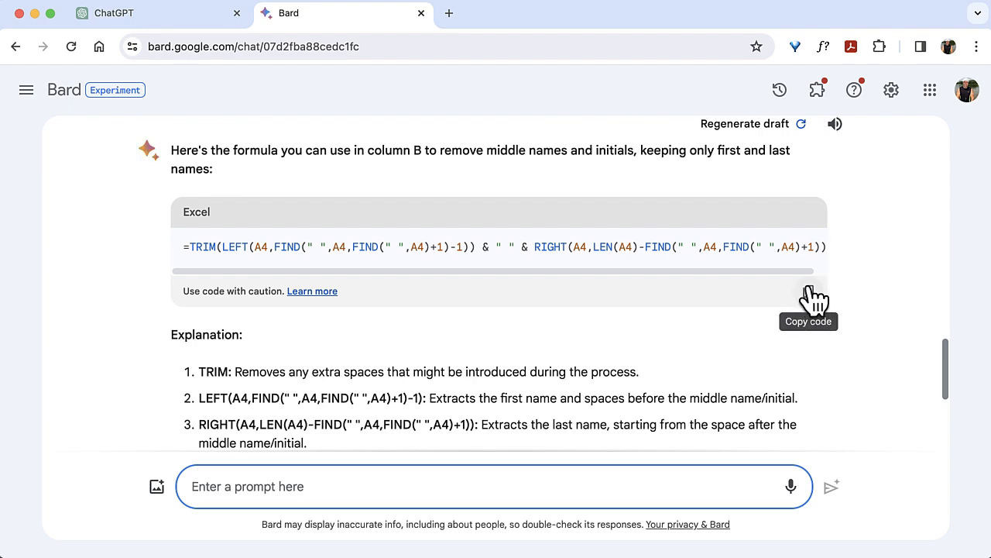
# Step: Copy Bard's TRIM, LEFT and RIGHT formula into cell D4 of the Excel names sheet
pyautogui.click(809, 291)
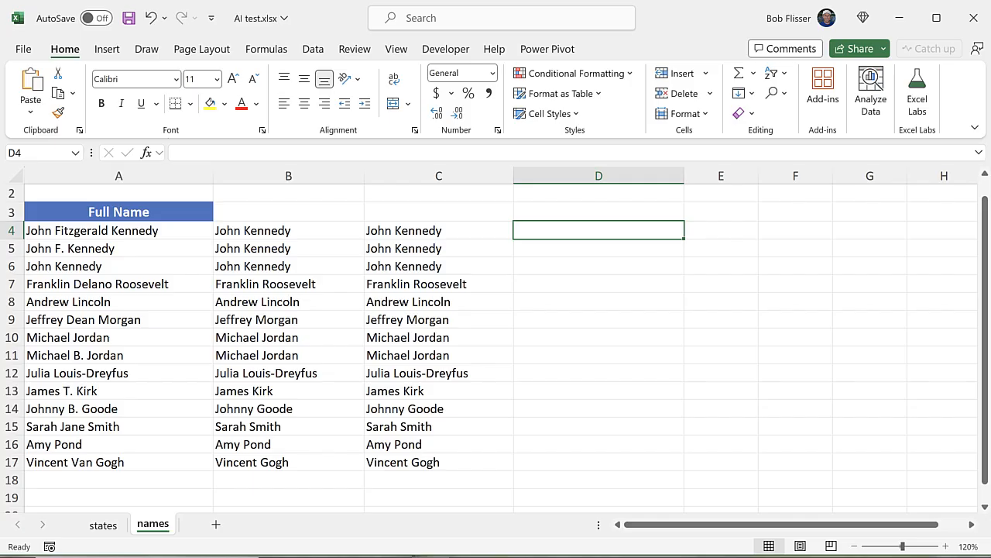
pyautogui.doubleClick(602, 232)
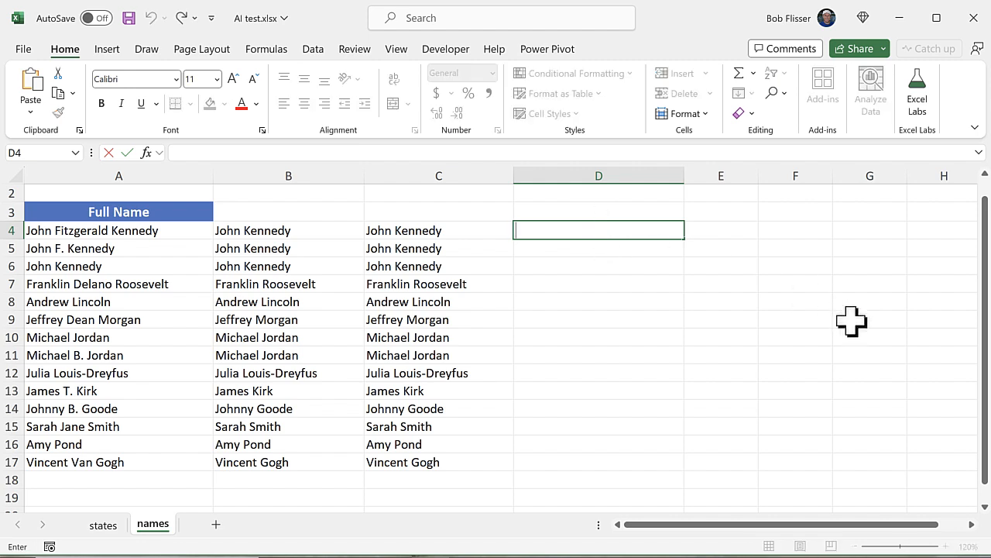
pyautogui.hotkey('ctrl', 'v')
pyautogui.press('Return')
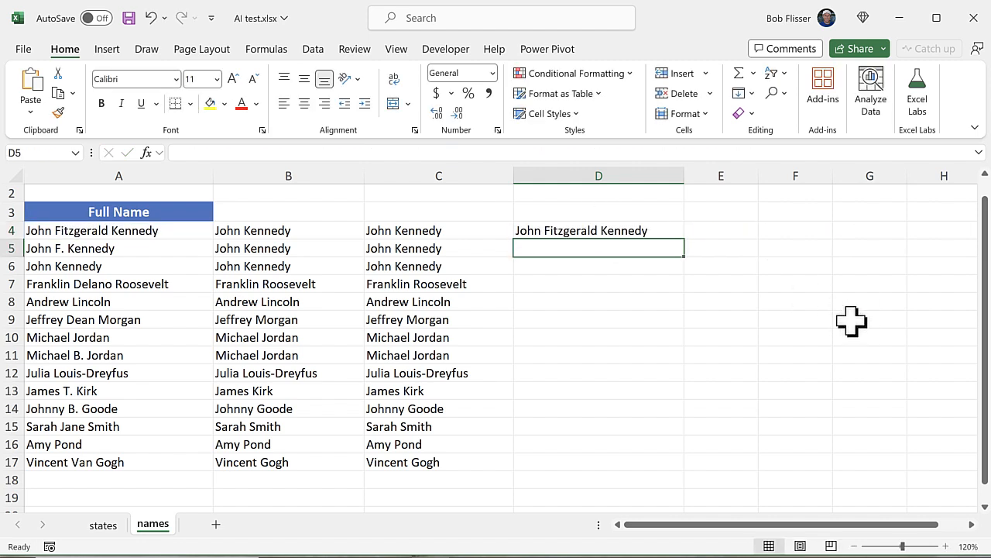
# Step: Fill Bard's formula from D4 down through D17 and inspect the formula in B17 for comparison
pyautogui.click(619, 230)
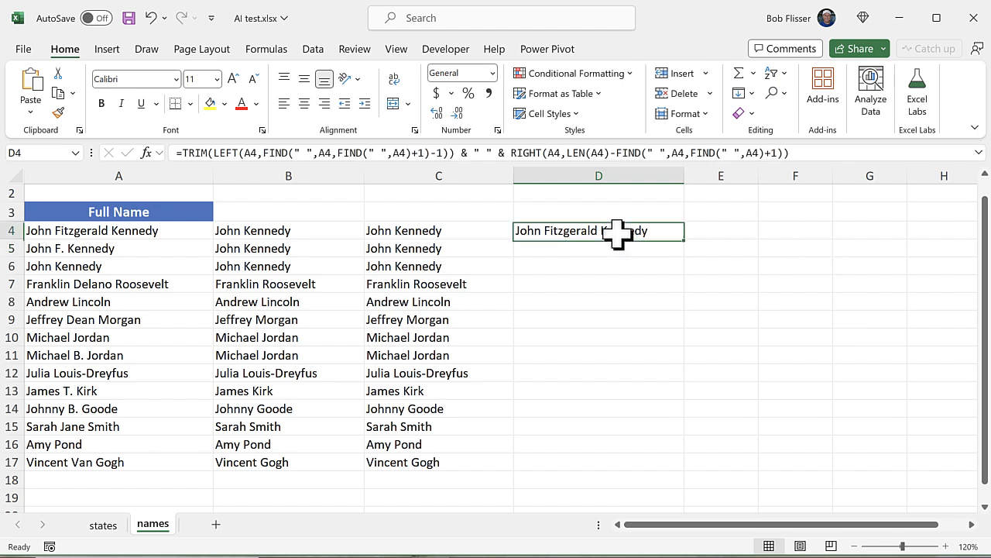
pyautogui.doubleClick(684, 240)
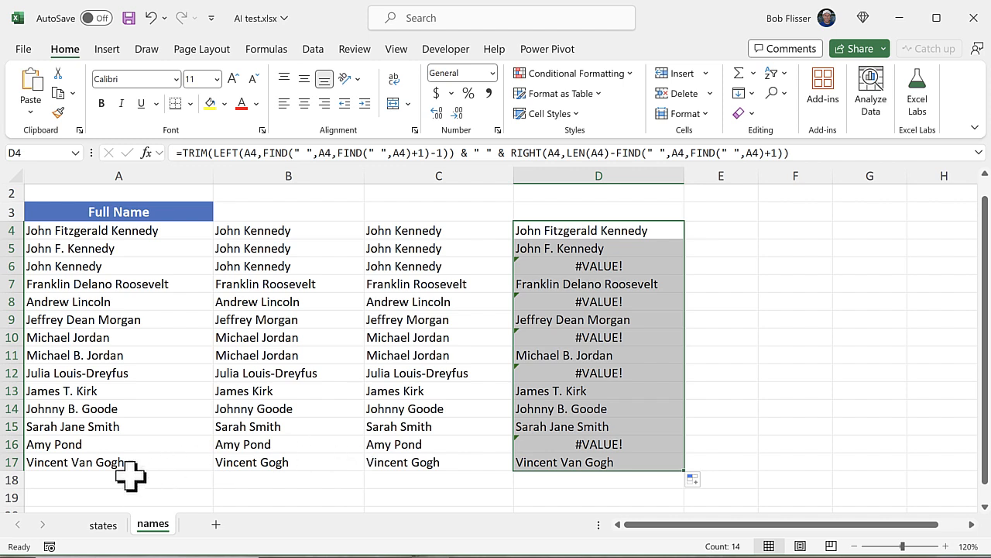
pyautogui.click(306, 465)
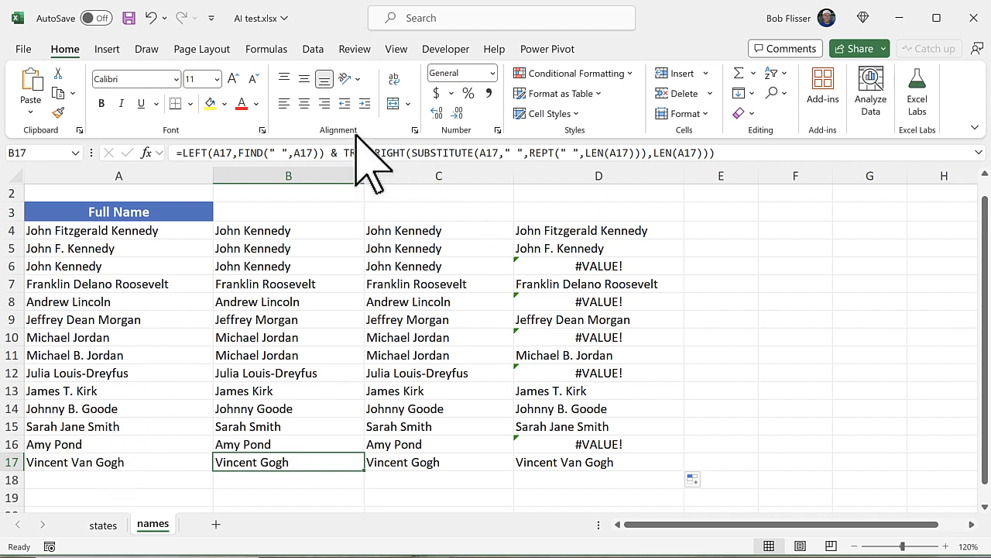
# Step: Edit the name in cell A17 to remove the ordinary space between Van and Gogh
pyautogui.click(124, 463)
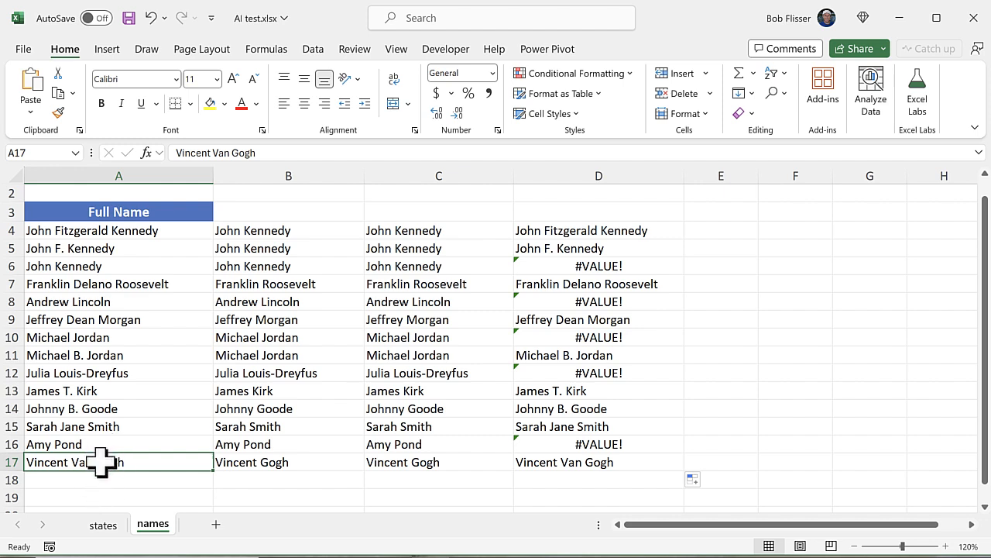
pyautogui.doubleClick(100, 463)
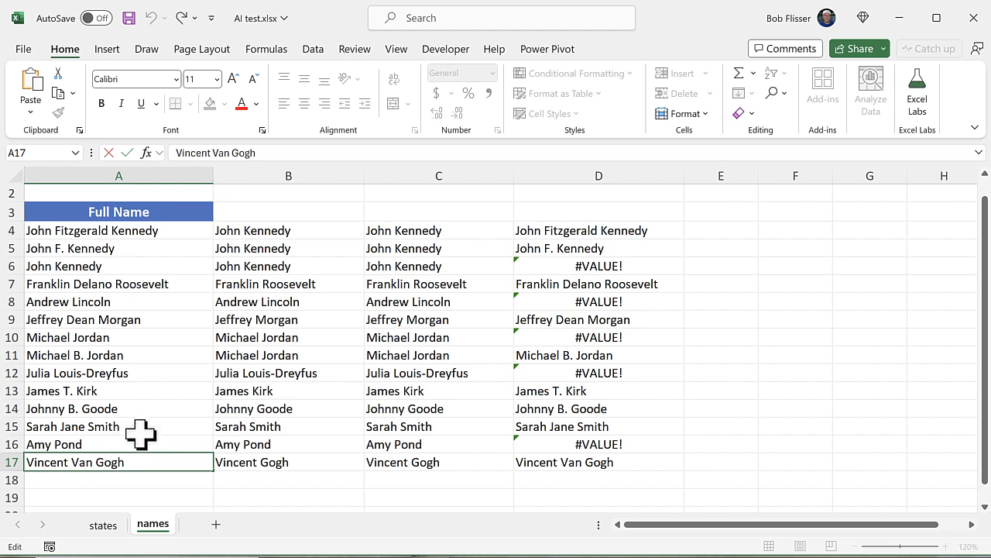
pyautogui.press('Left')
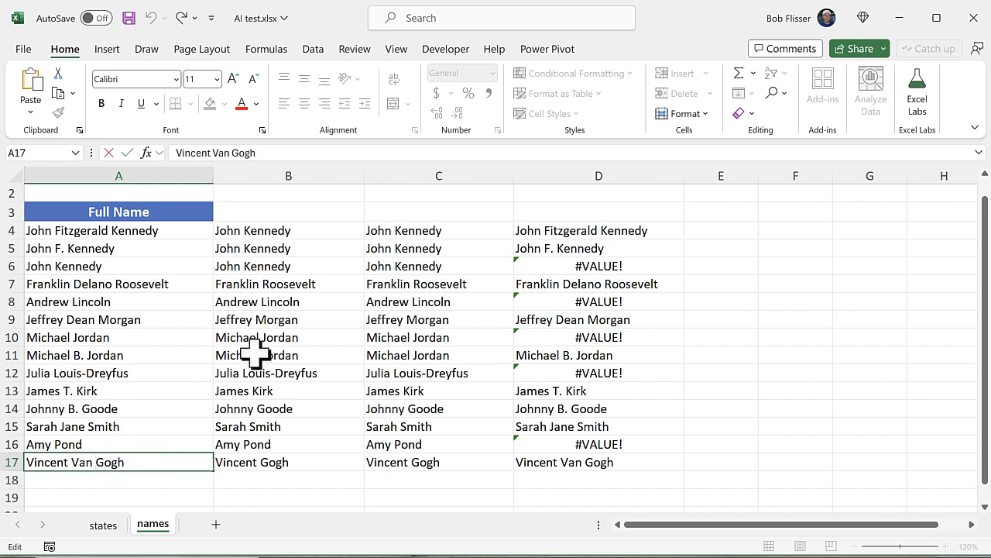
pyautogui.press('BackSpace')
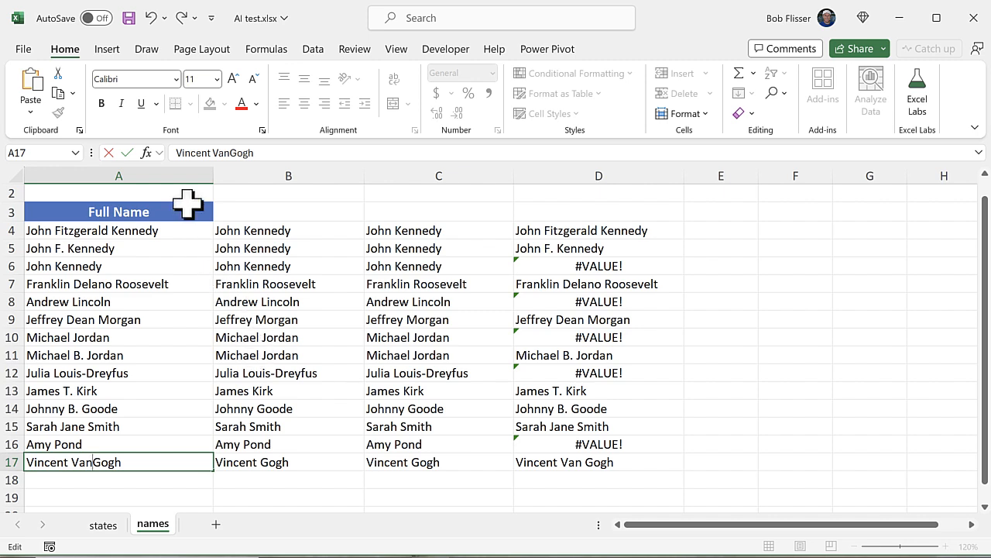
# Step: Insert a Nonbreaking Space special character between Van and Gogh in A17 and commit the cell
pyautogui.click(113, 51)
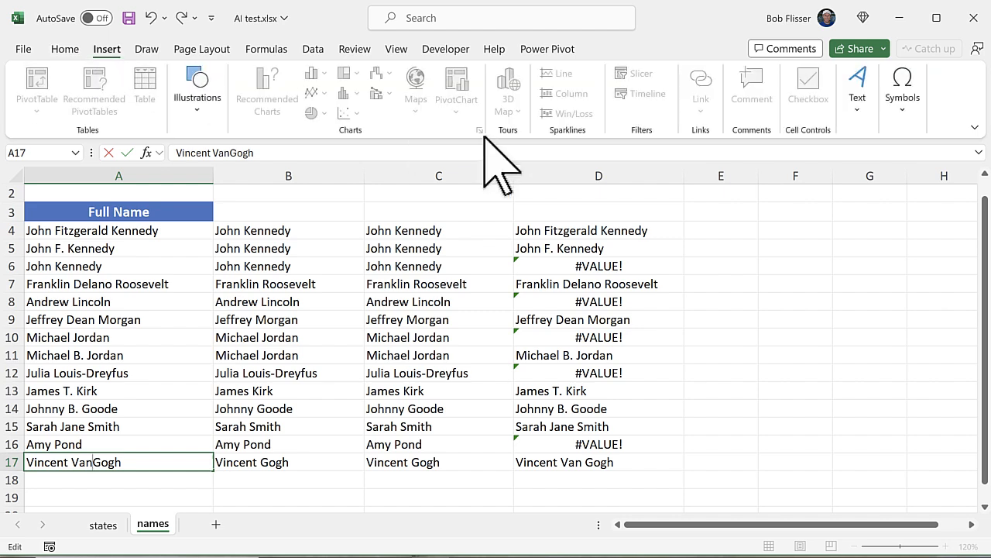
pyautogui.click(902, 109)
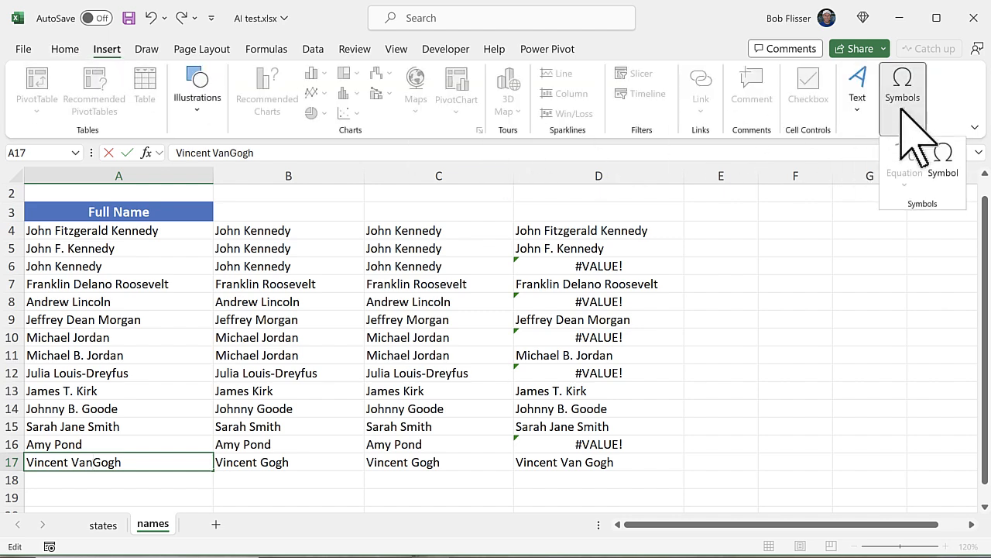
pyautogui.click(943, 163)
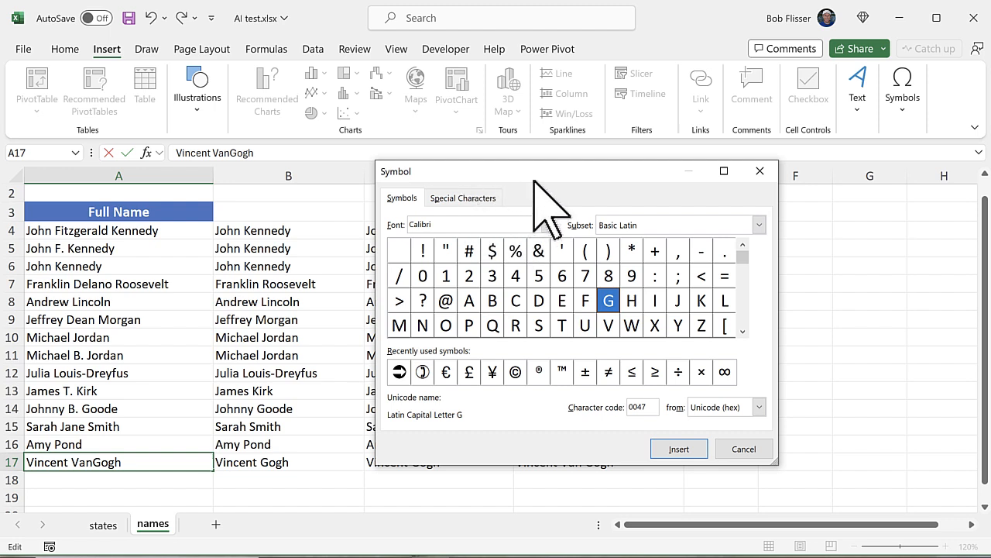
pyautogui.click(474, 203)
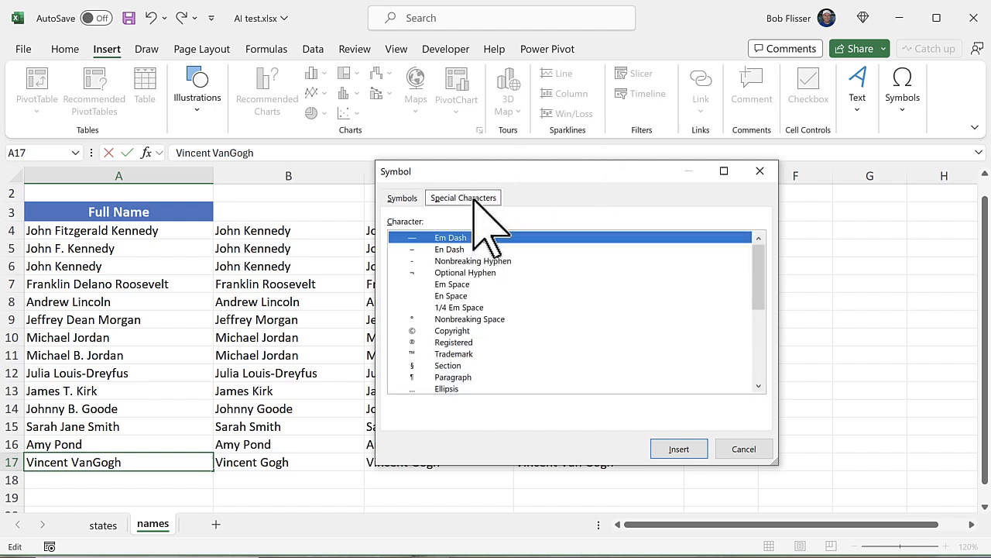
pyautogui.click(502, 318)
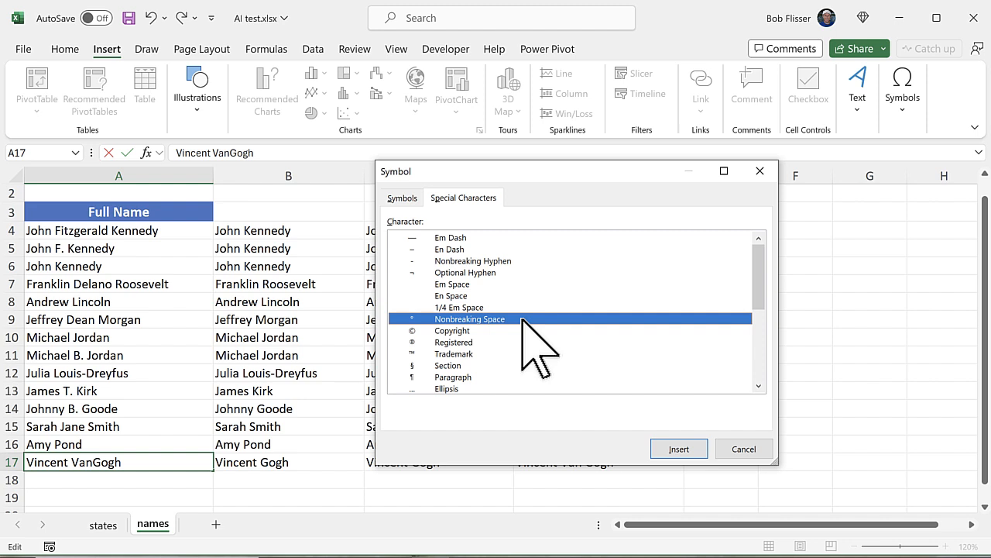
pyautogui.doubleClick(463, 319)
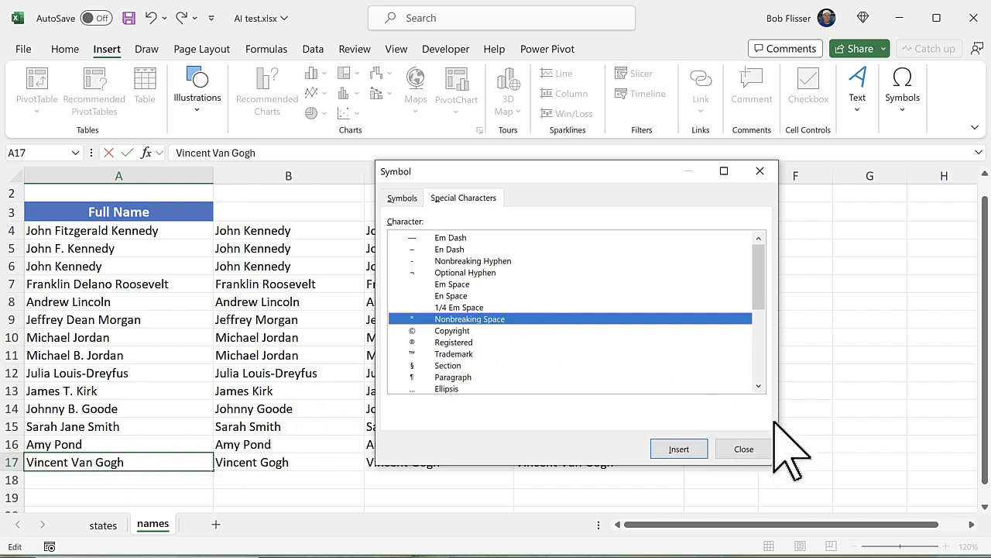
pyautogui.click(745, 449)
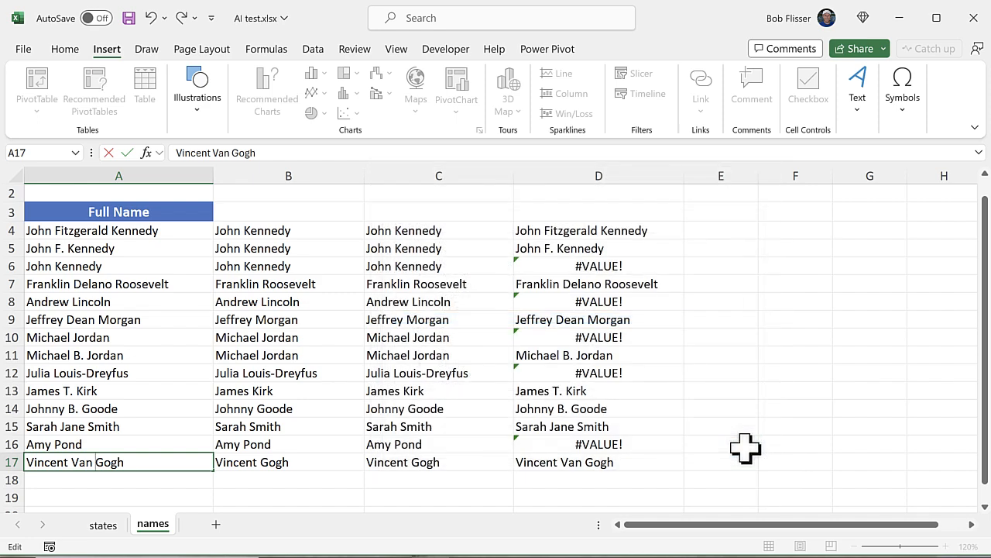
pyautogui.press('Return')
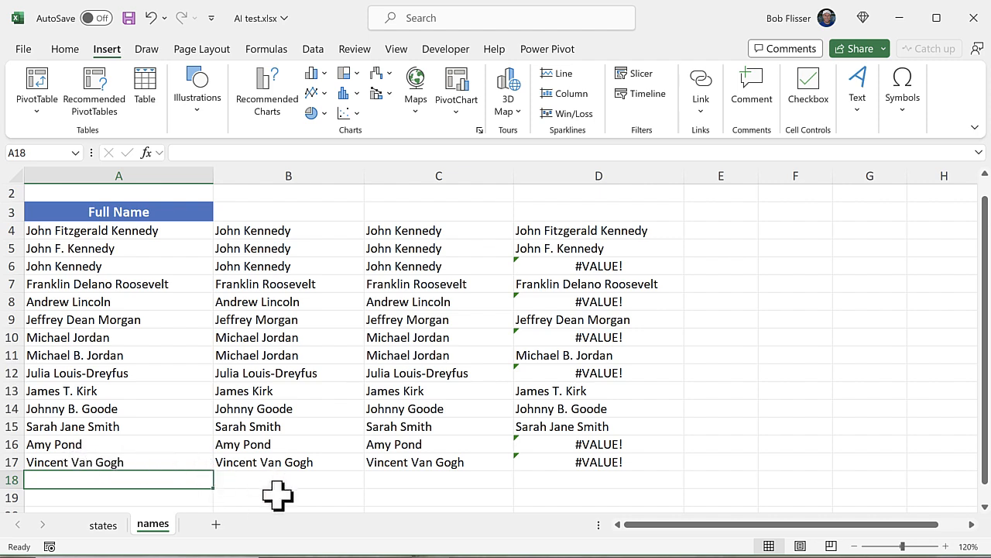
# Step: Select B4:C17 to compare the results of the original formula with those of ChatGPT's formula
pyautogui.click(309, 232)
pyautogui.moveTo(310, 232); pyautogui.dragTo(414, 462)
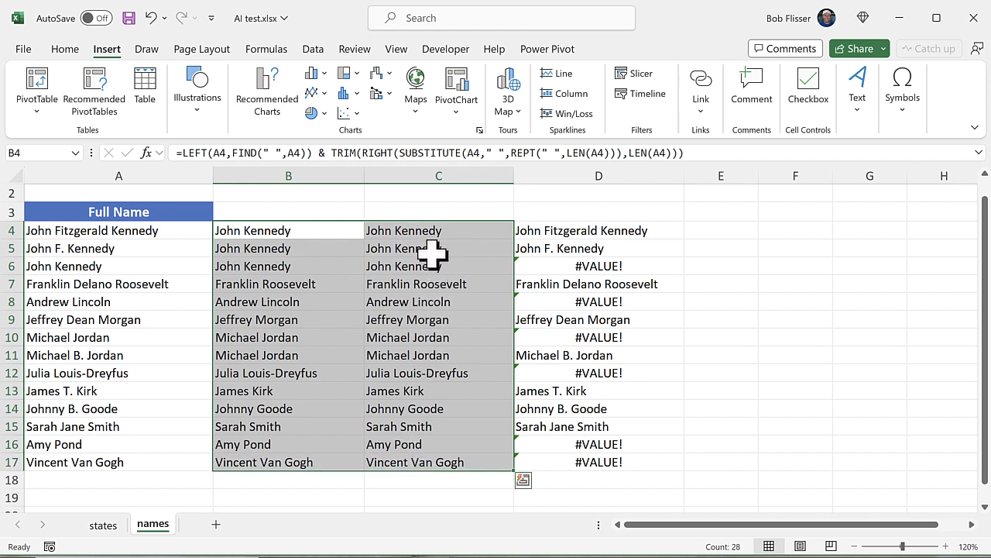